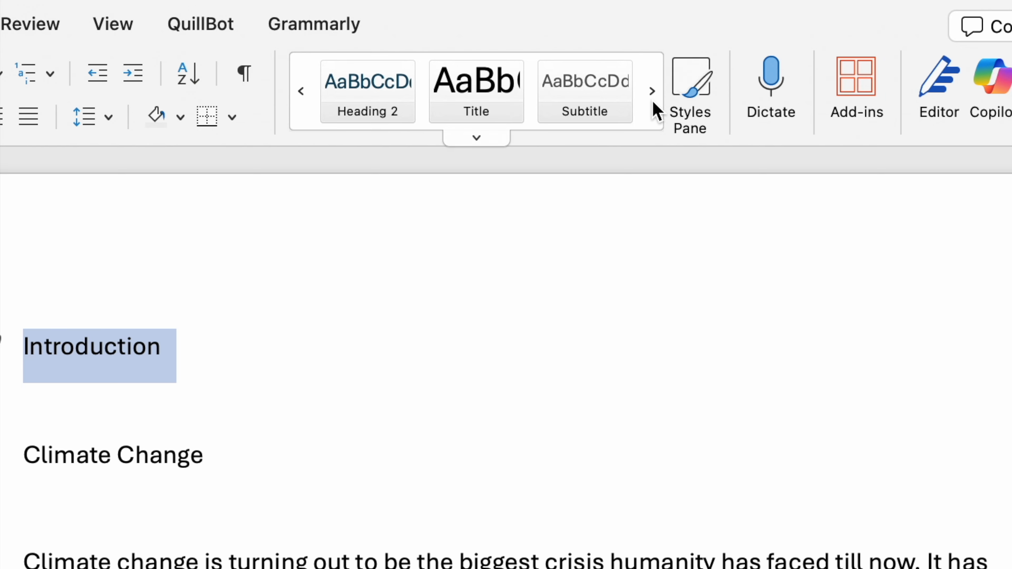
Show the Styles pane and make it list all styles instead of only the recommended ones
click(653, 100)
click(653, 100)
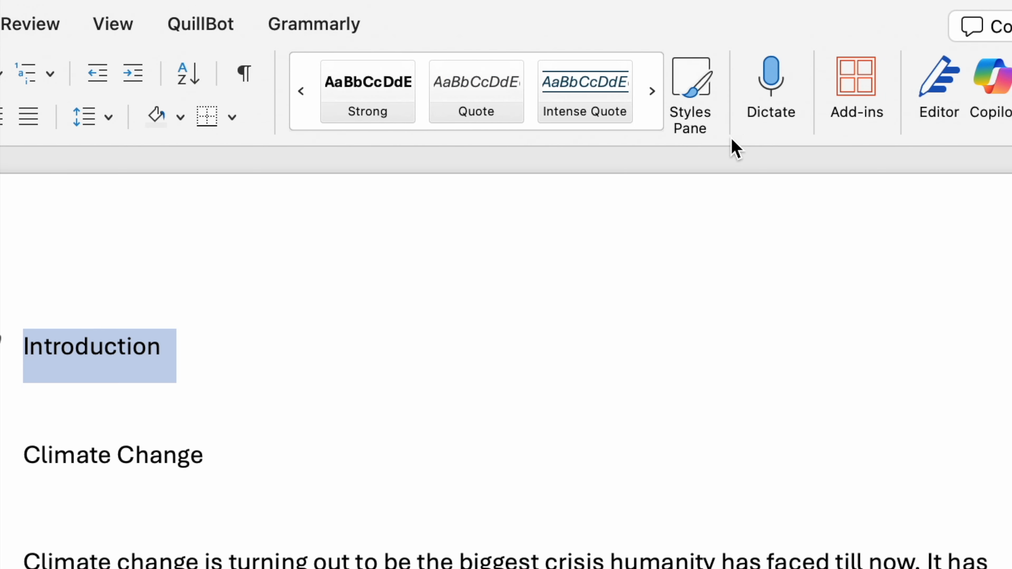
click(697, 127)
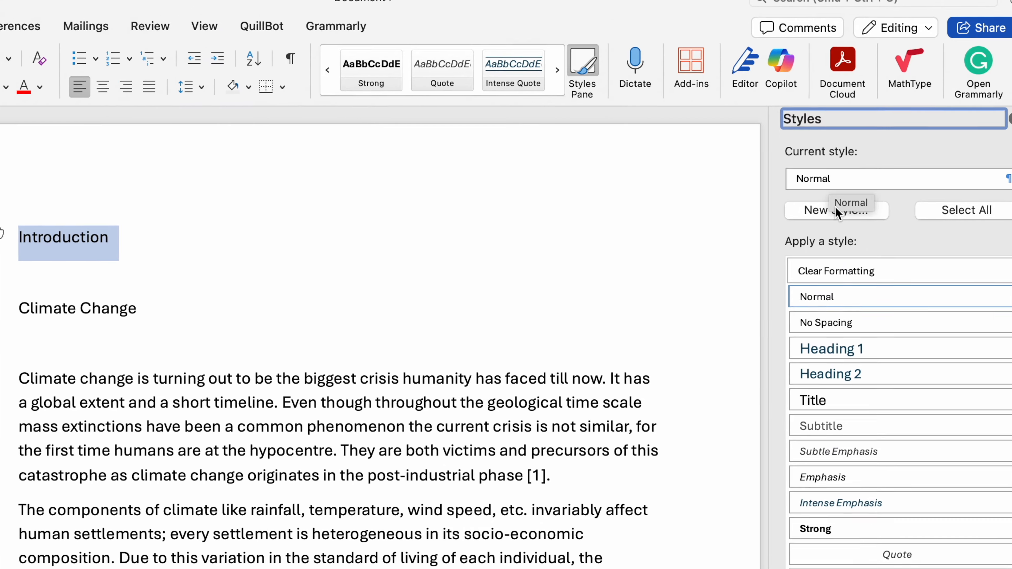
click(836, 211)
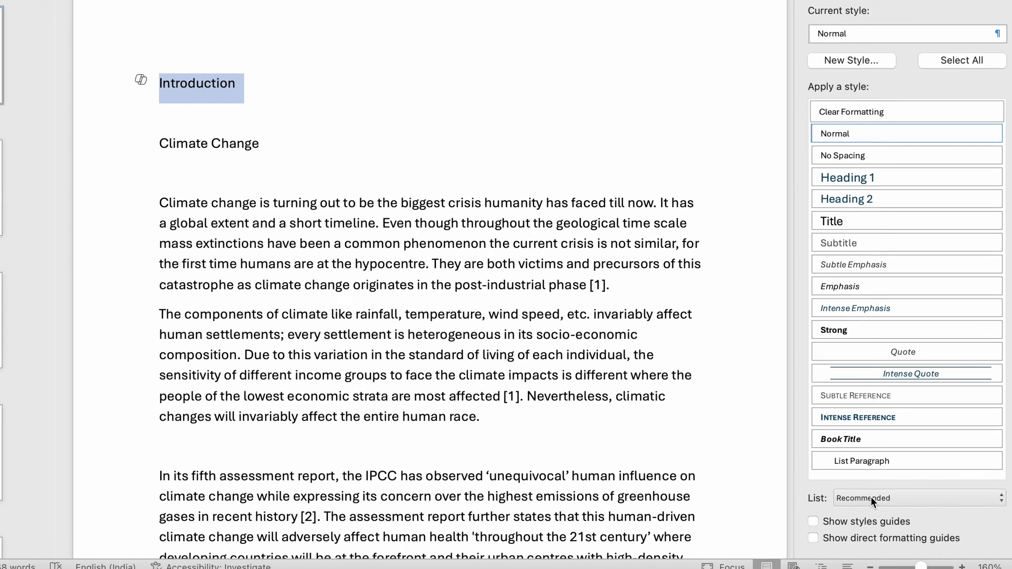
click(879, 504)
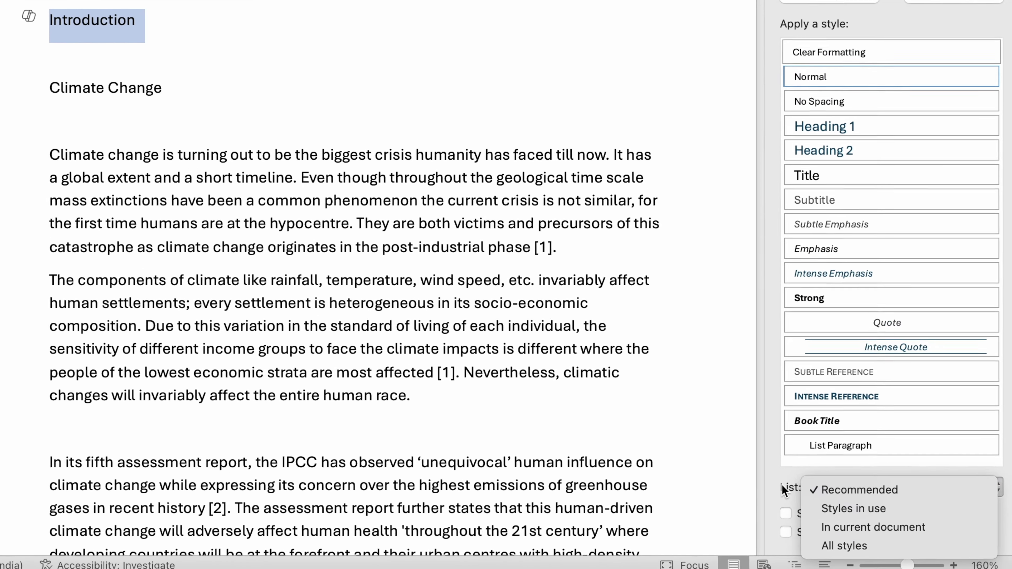
click(795, 491)
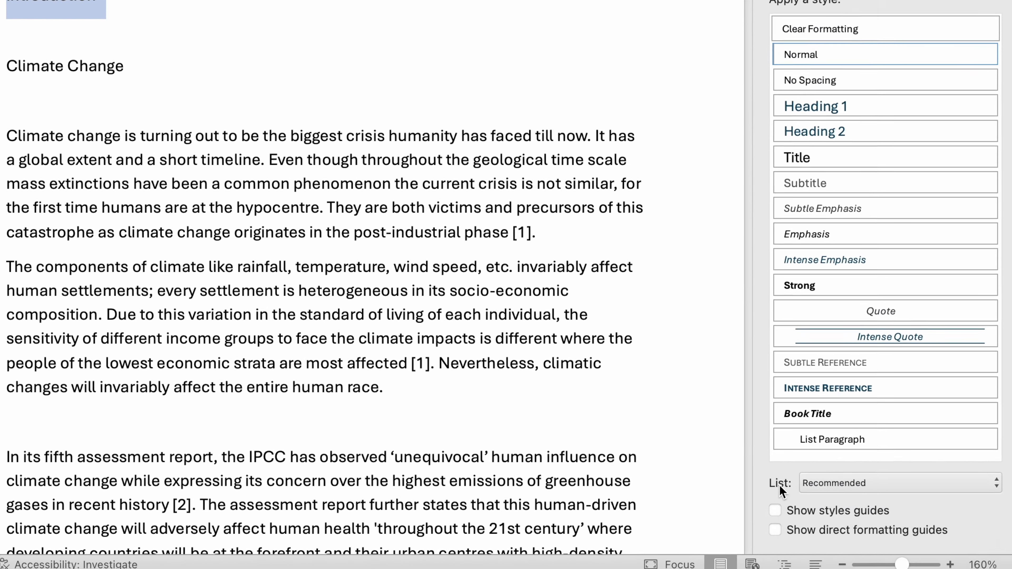
click(838, 494)
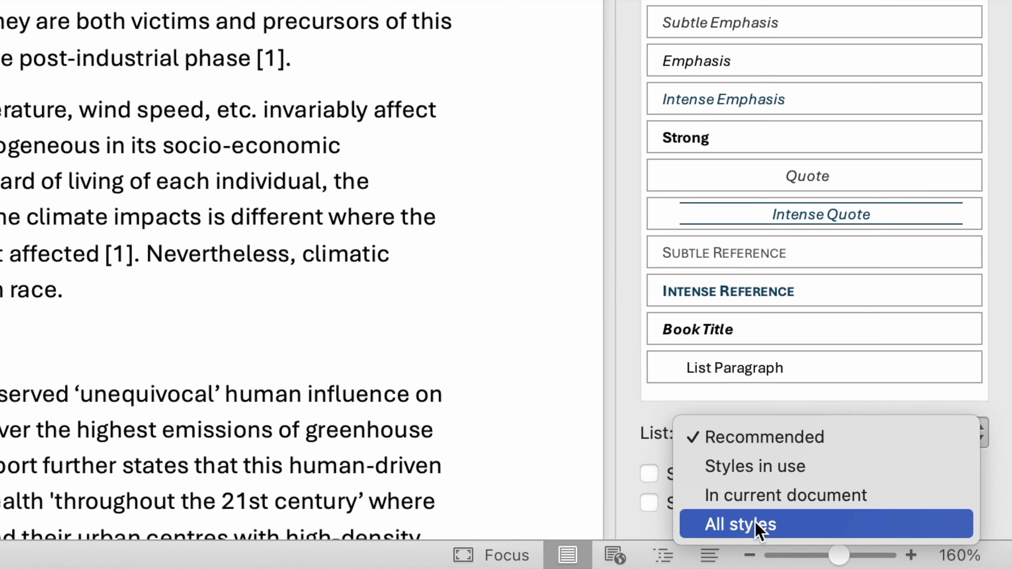
click(777, 531)
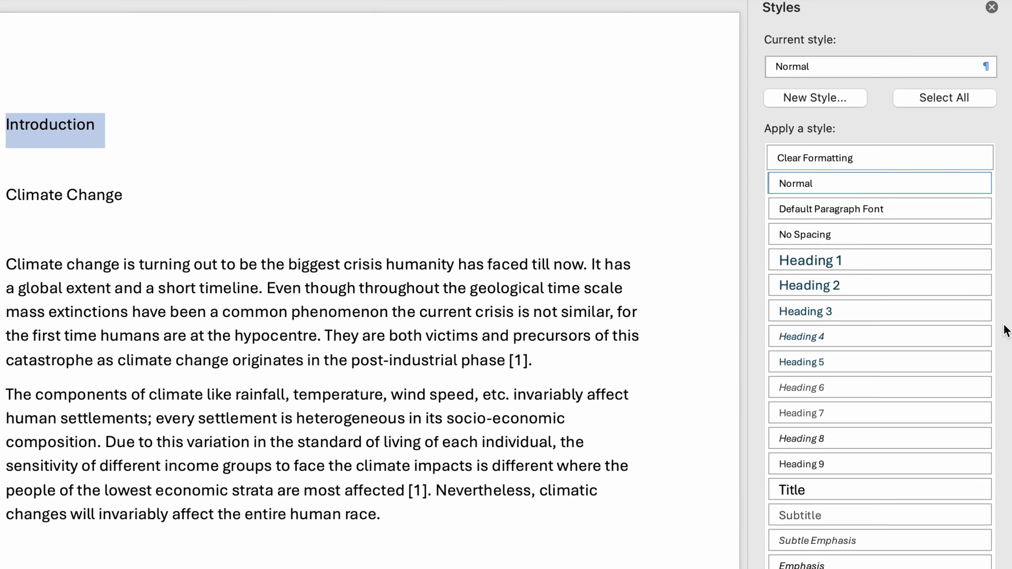
Apply the Heading 1 style to the "Introduction" line
click(984, 312)
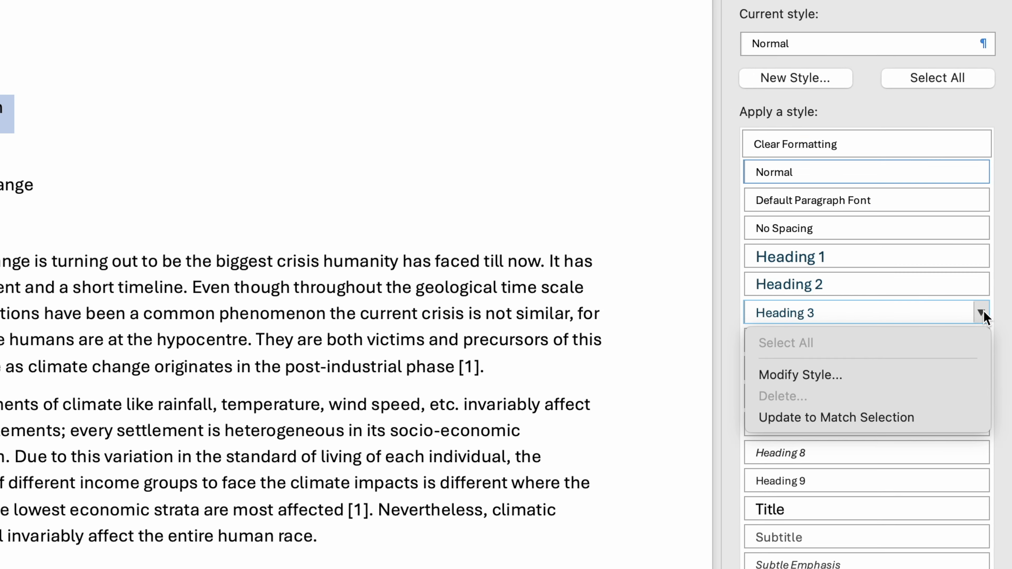
click(817, 312)
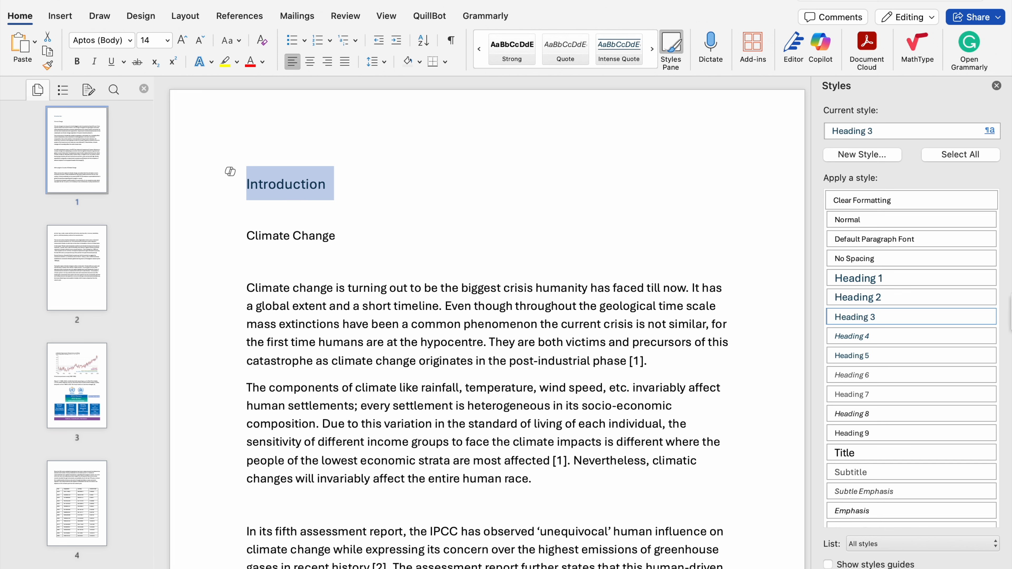
click(855, 277)
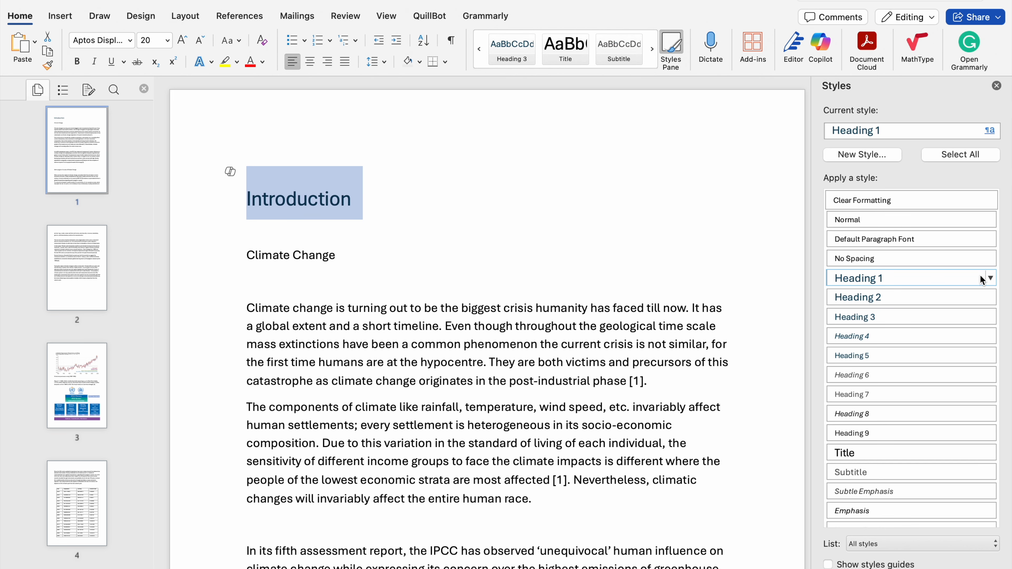
Examine the formatting options of the Heading 1 style, including its font sizes, and leave without changing anything
click(991, 278)
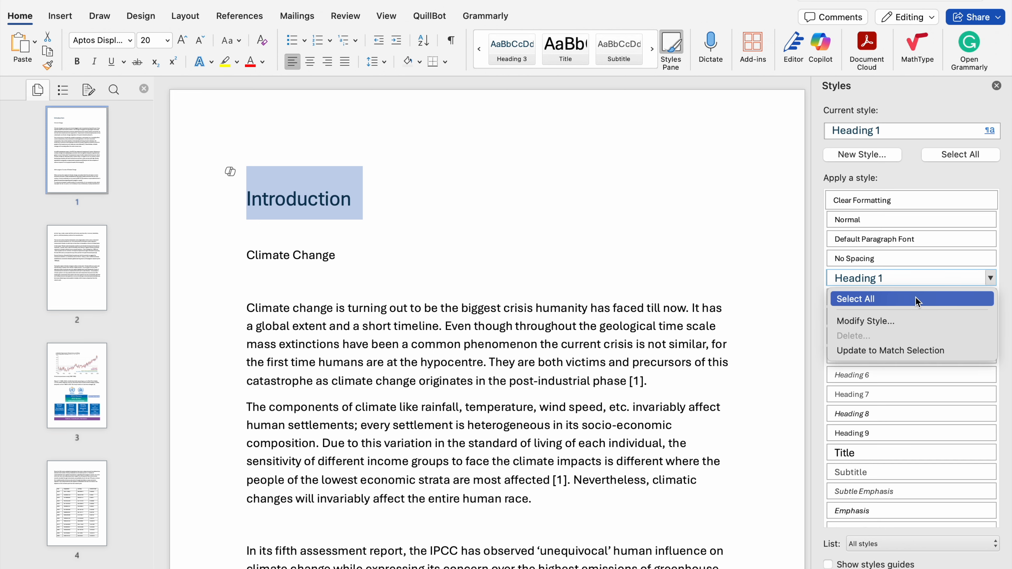
click(895, 319)
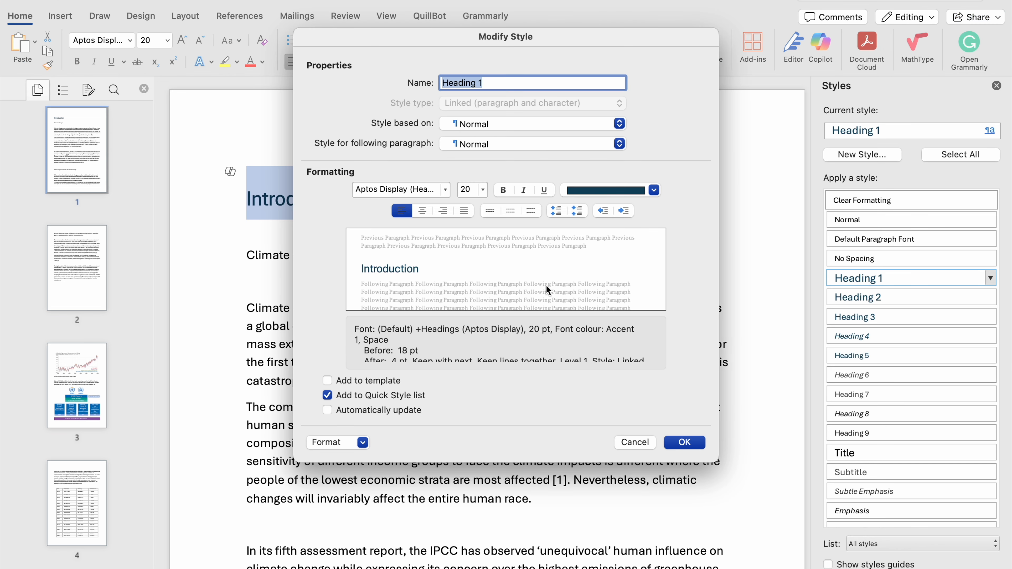
click(482, 194)
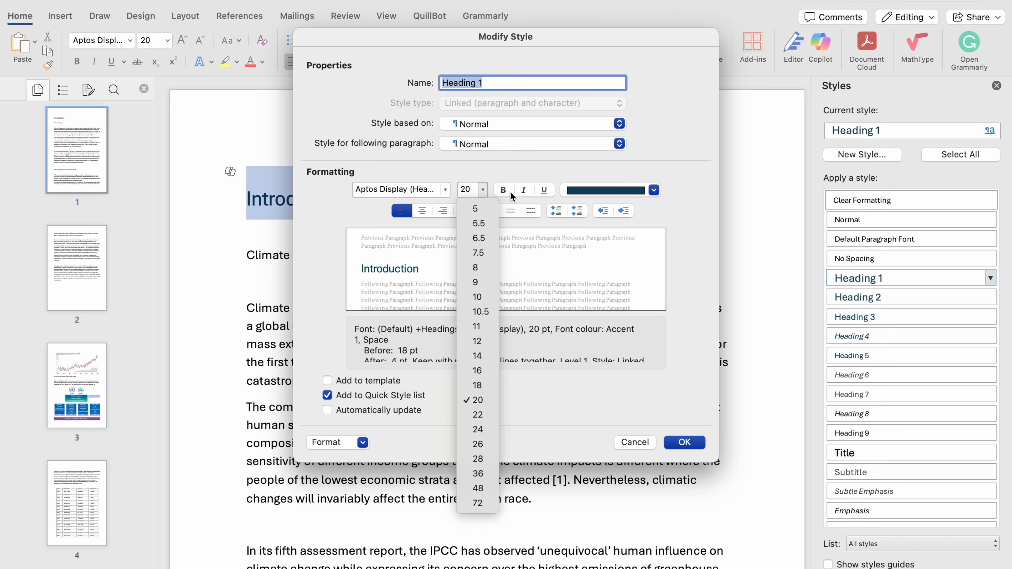
click(545, 190)
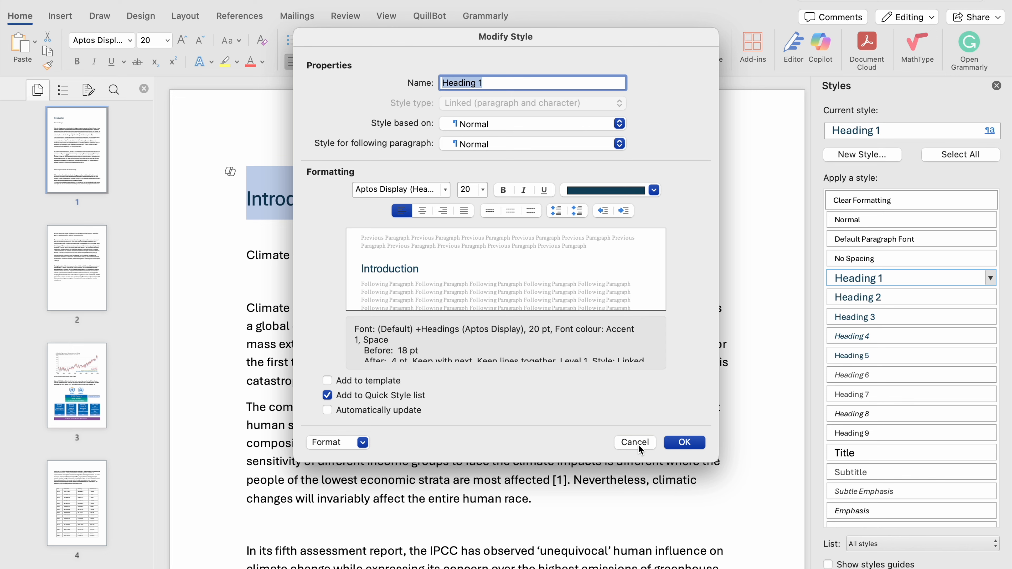
click(652, 445)
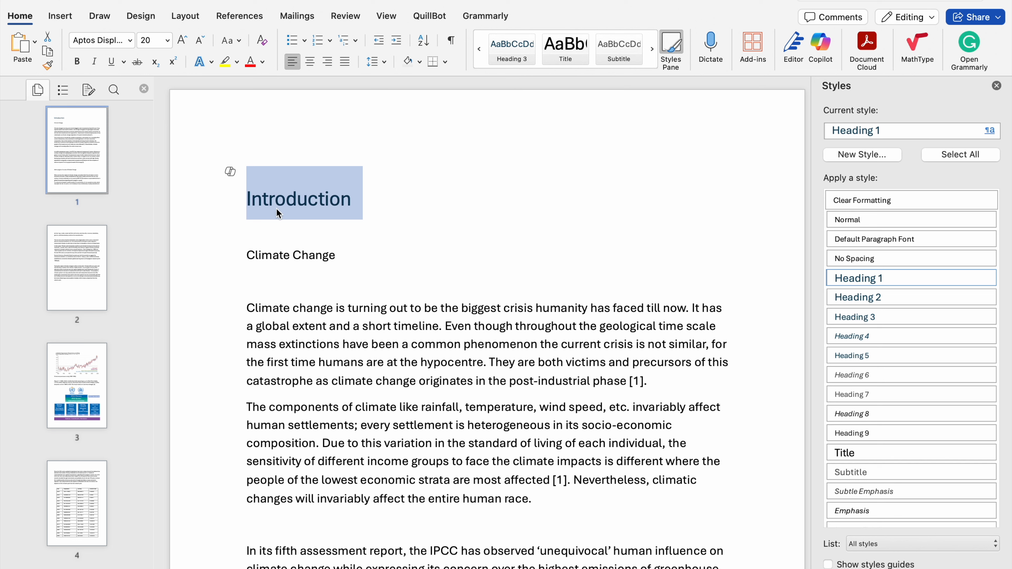
Apply Heading 2 to the "Climate Change" line and Heading 3 to the "Anthropogenic Causes of Climate Change" line
drag(247, 257, 340, 257)
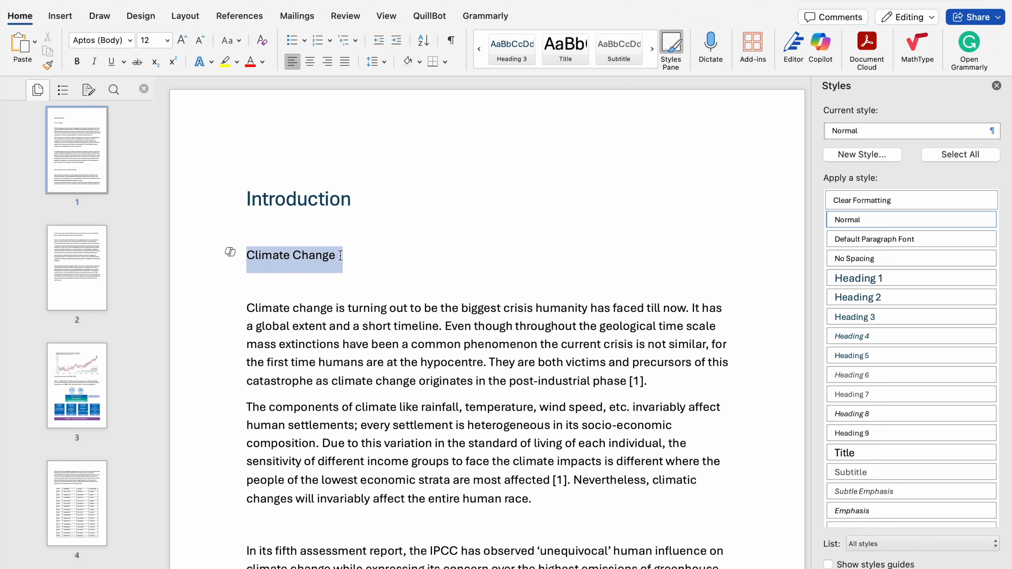
click(839, 300)
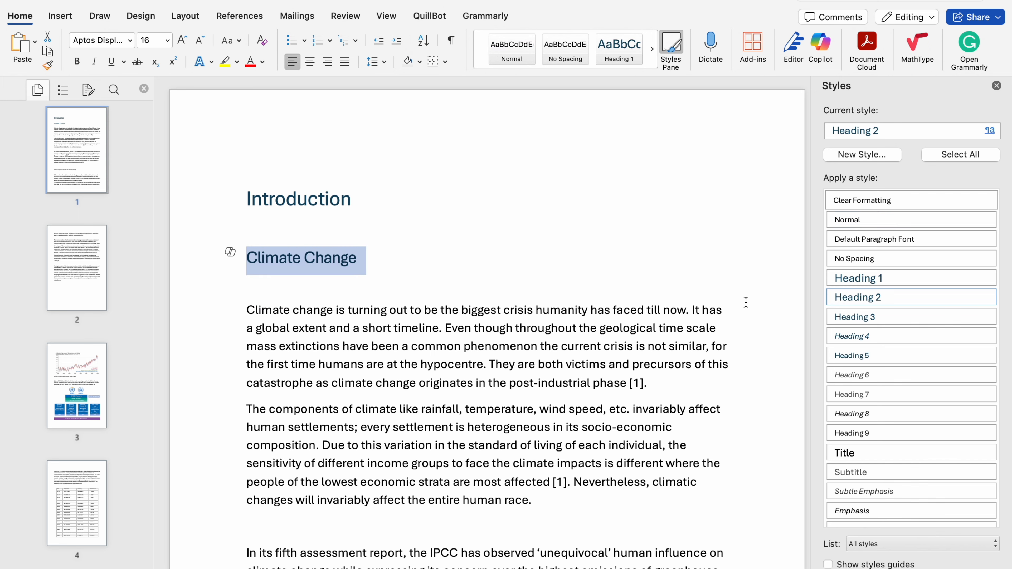
scroll(318, 302, down, 12)
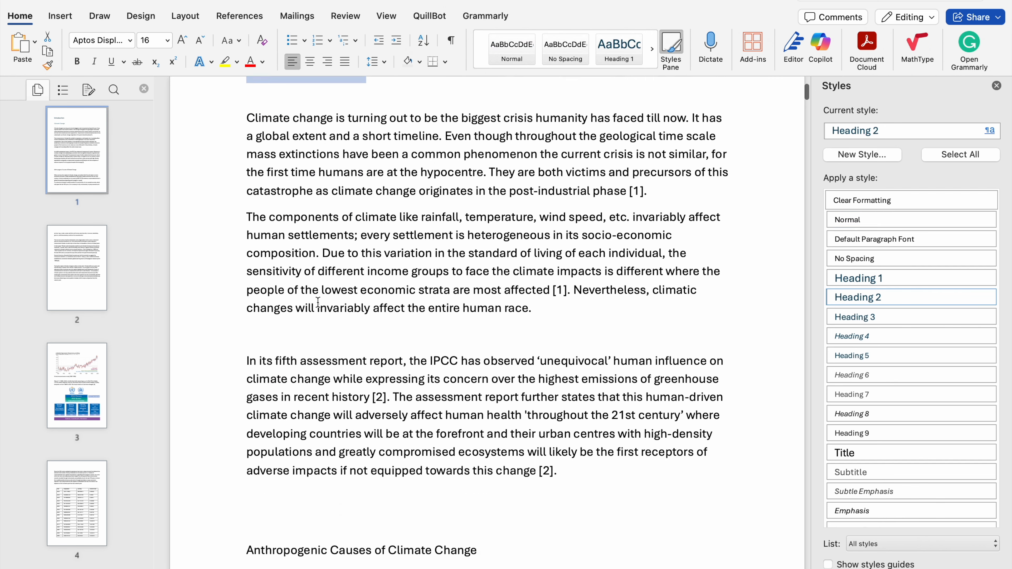
drag(249, 259, 496, 247)
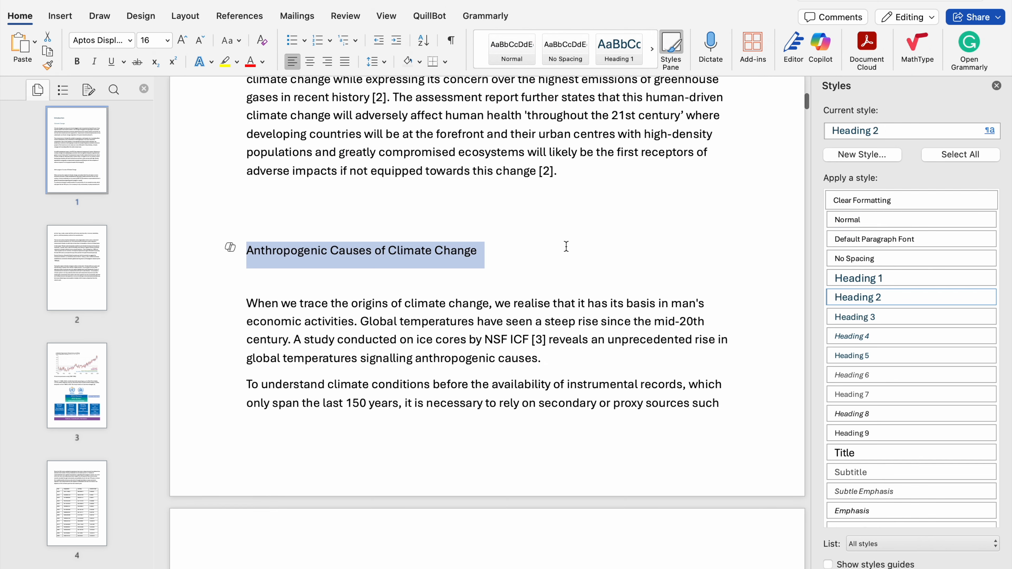
click(902, 319)
click(512, 302)
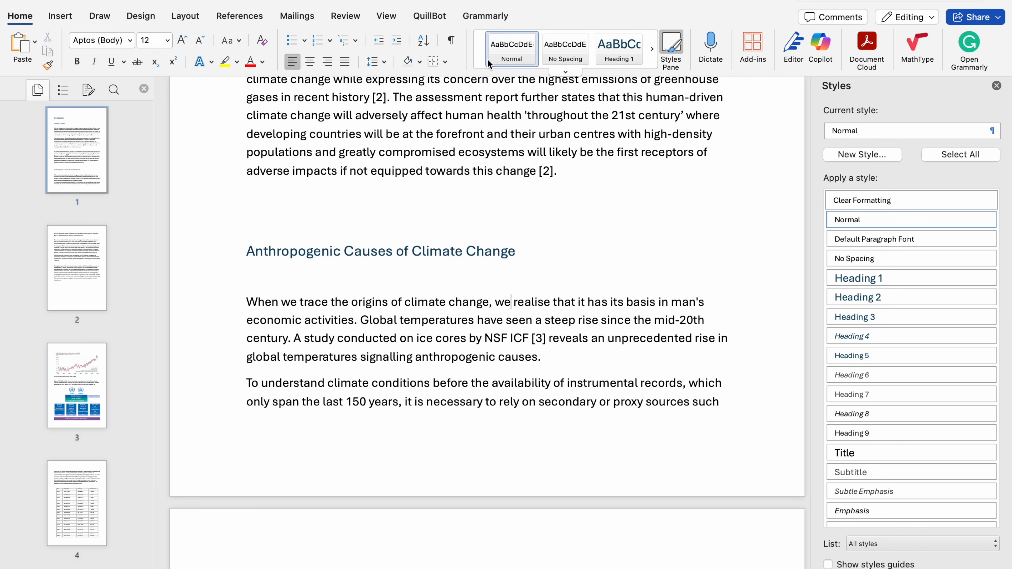
View the expanded style gallery, dismiss it and close the Styles pane
click(566, 71)
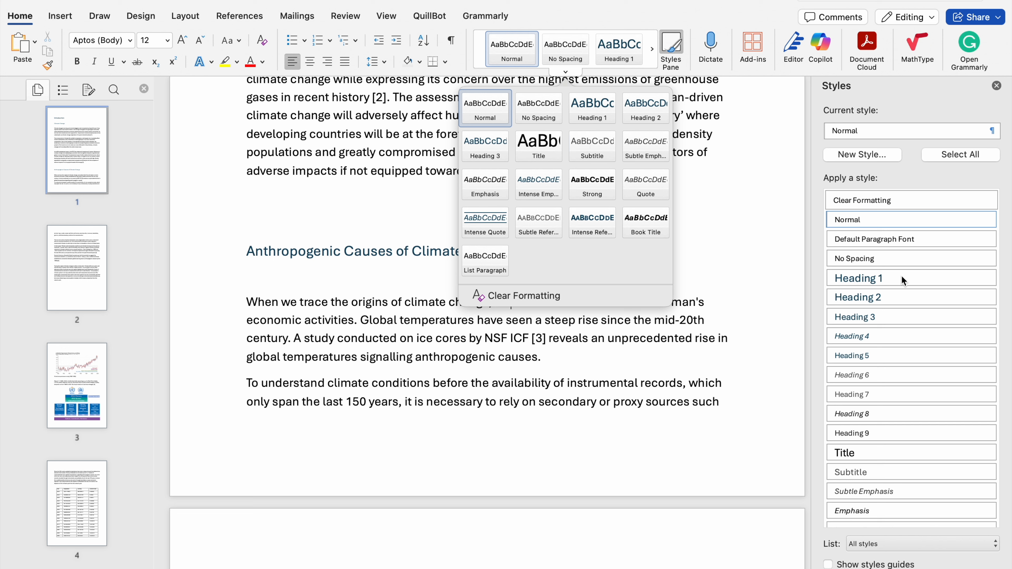
click(761, 424)
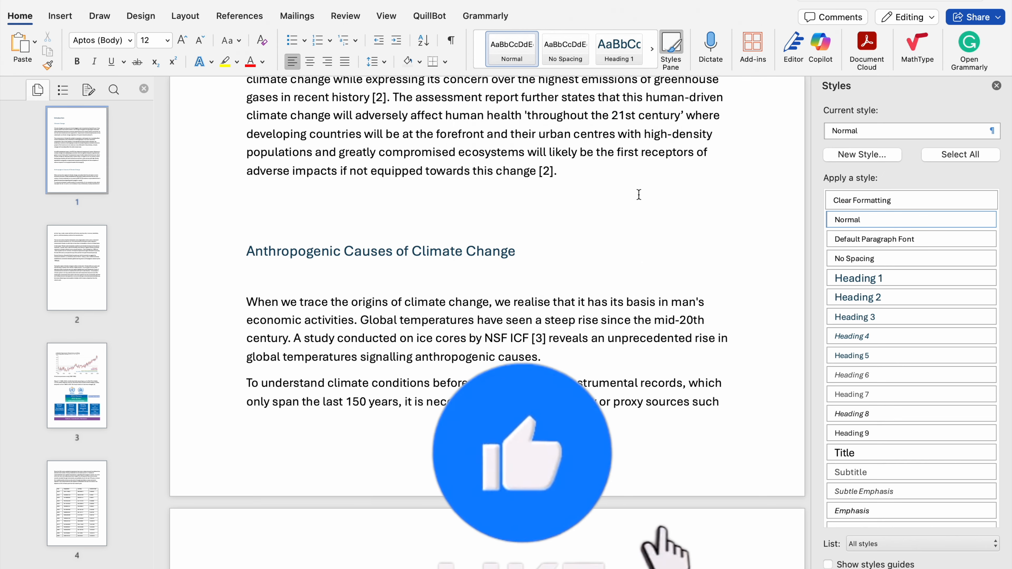
scroll(639, 194, up, 10)
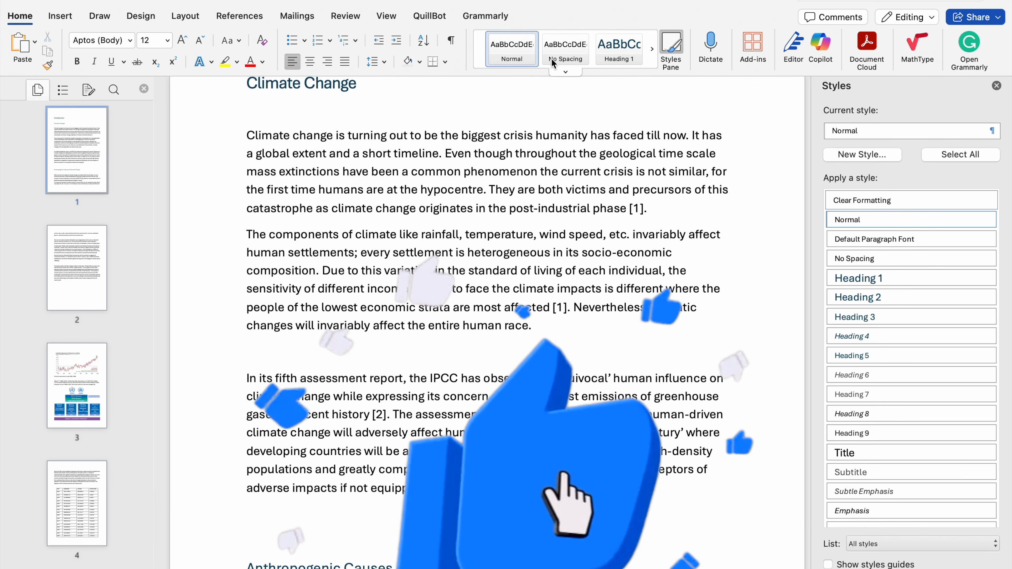
click(996, 86)
scroll(437, 168, up, 5)
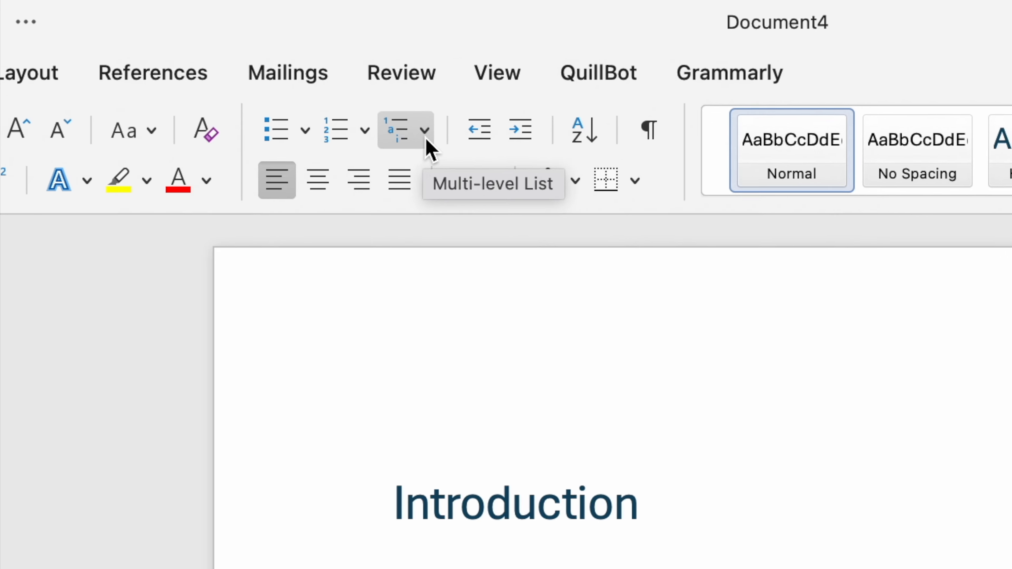
Define a new multi-level list for the "Introduction" heading and replace "Paper" with "Chapter" in the level 1 number format
click(397, 107)
click(399, 107)
click(461, 169)
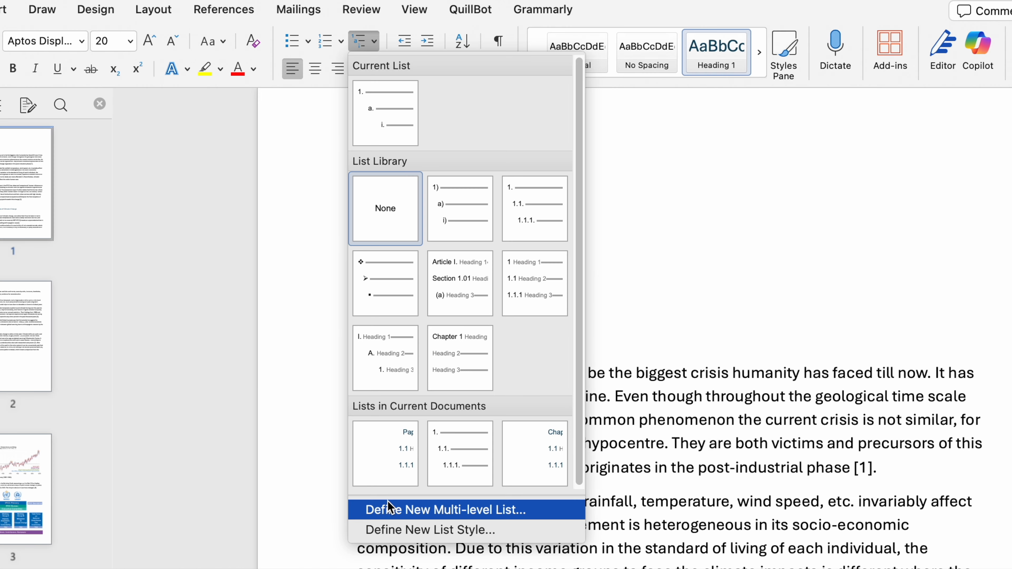
click(419, 518)
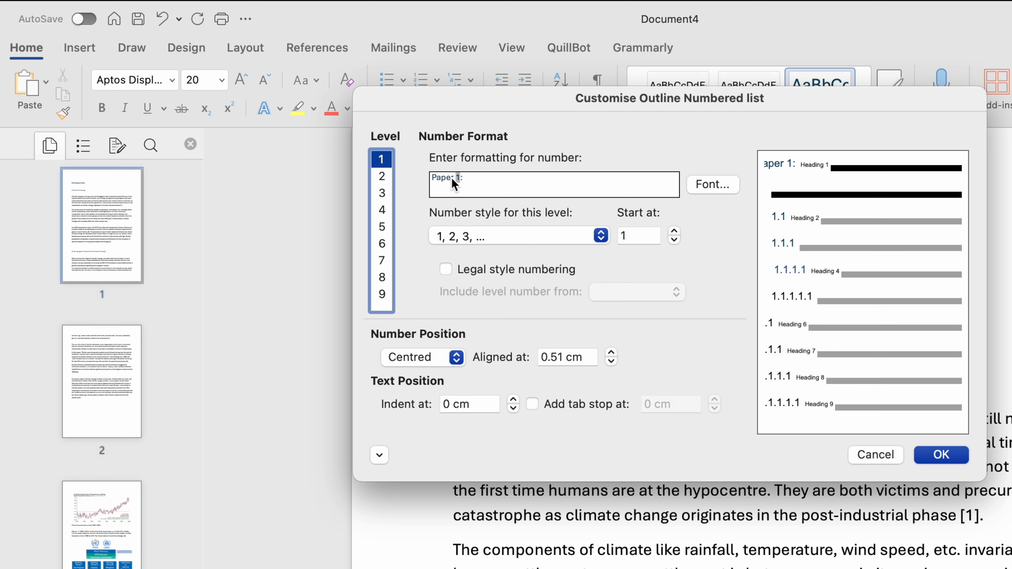
key(Tab)
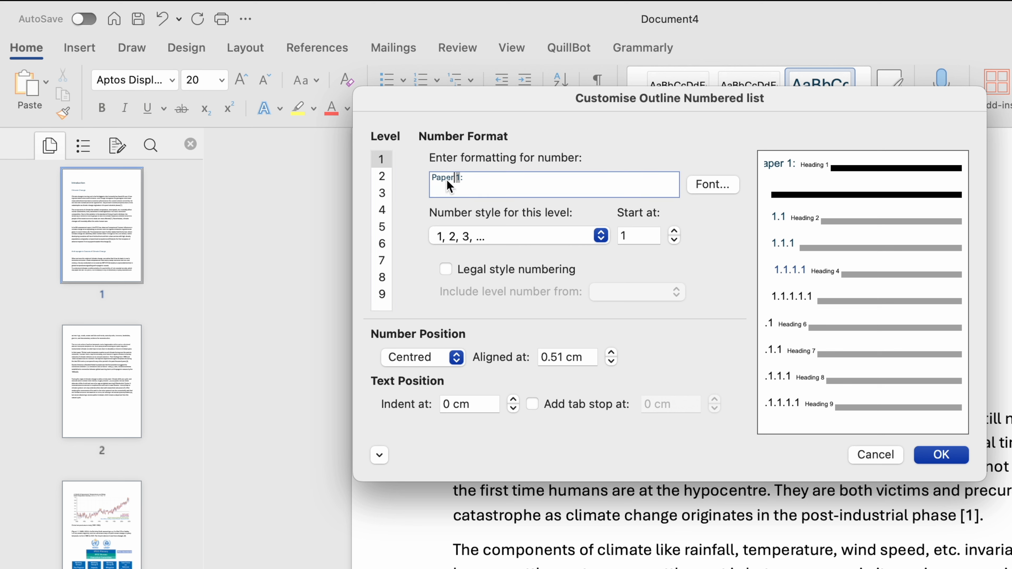
key(Delete)
key(Delete)
key(Delete)
key(Delete)
key(Delete)
key(Delete)
text(Chapter)
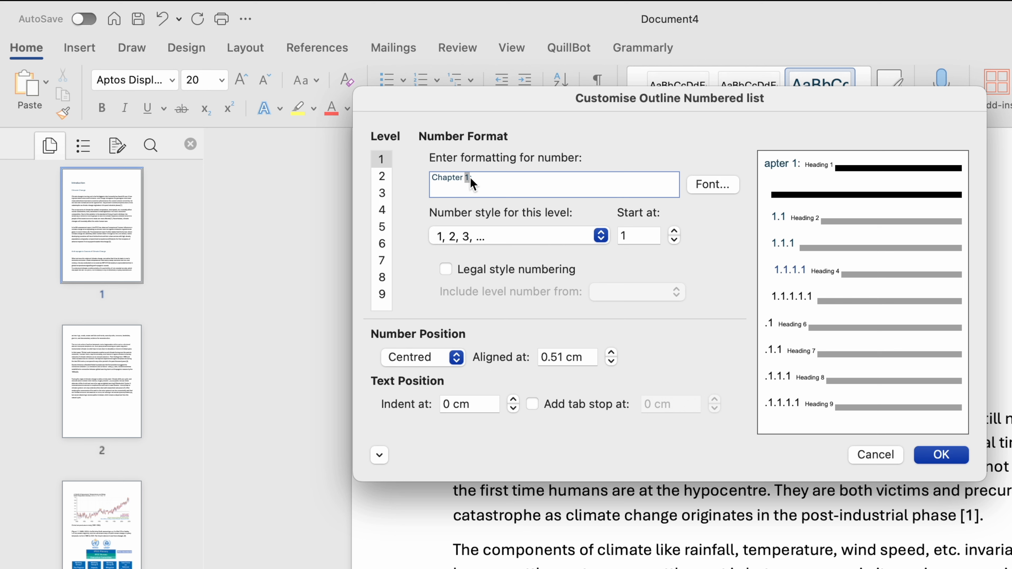
click(491, 181)
Check the number formats of levels 1, 2 and 3 in the multi-level list definition
click(382, 160)
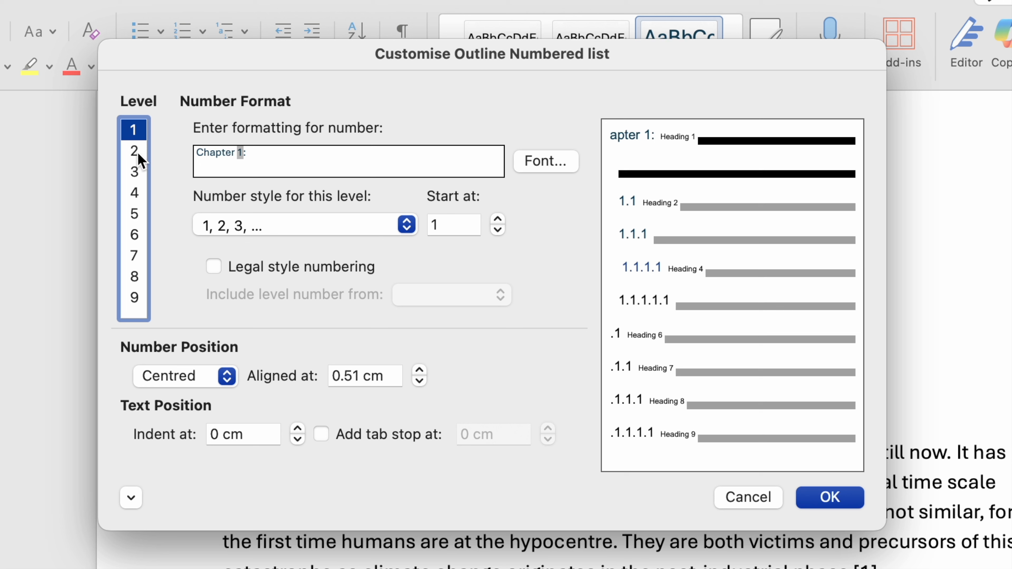
click(137, 154)
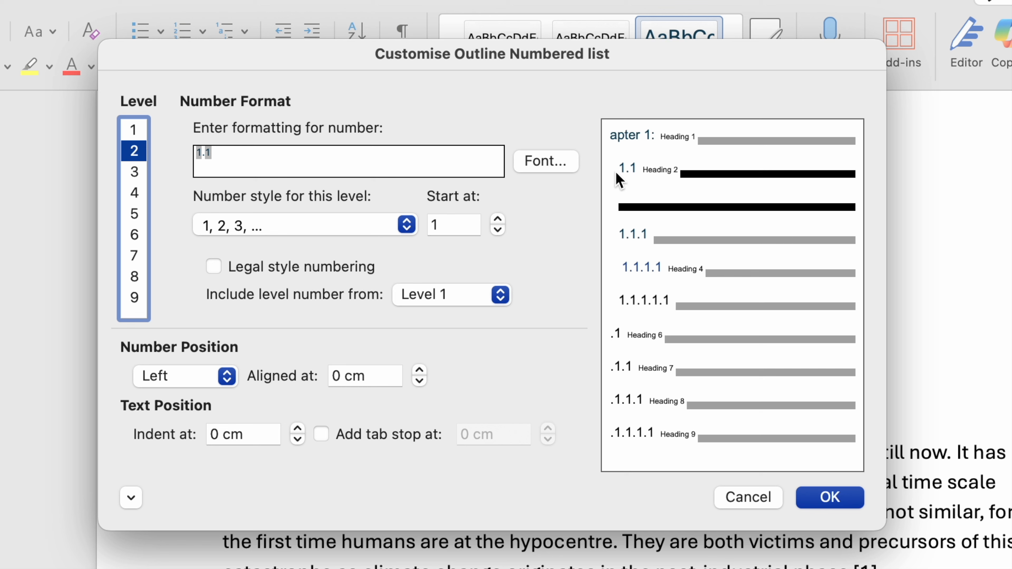
click(134, 172)
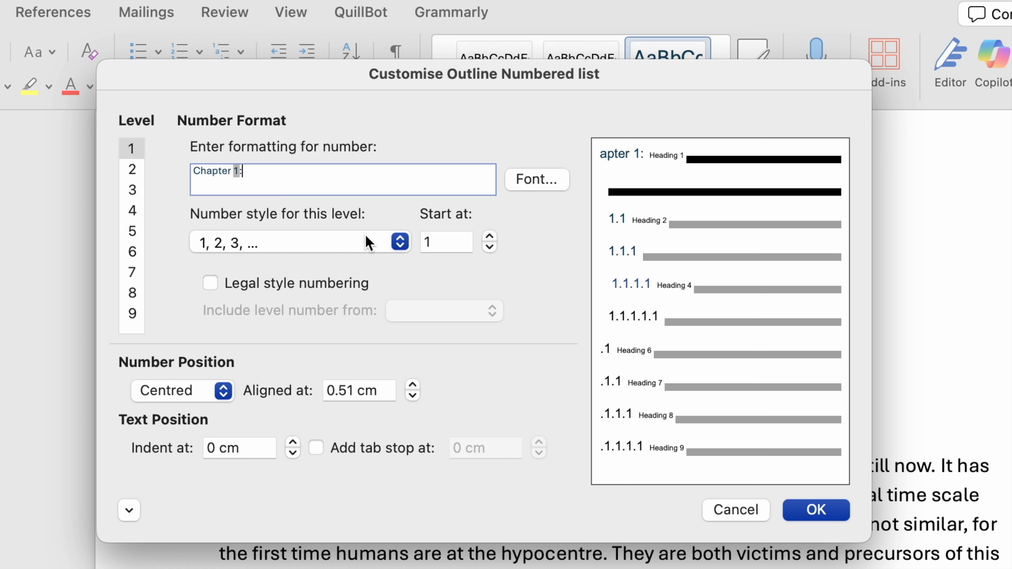
Try another number style for level 1, restore 1, 2, 3, … and apply the multi-level list to the headings
click(399, 242)
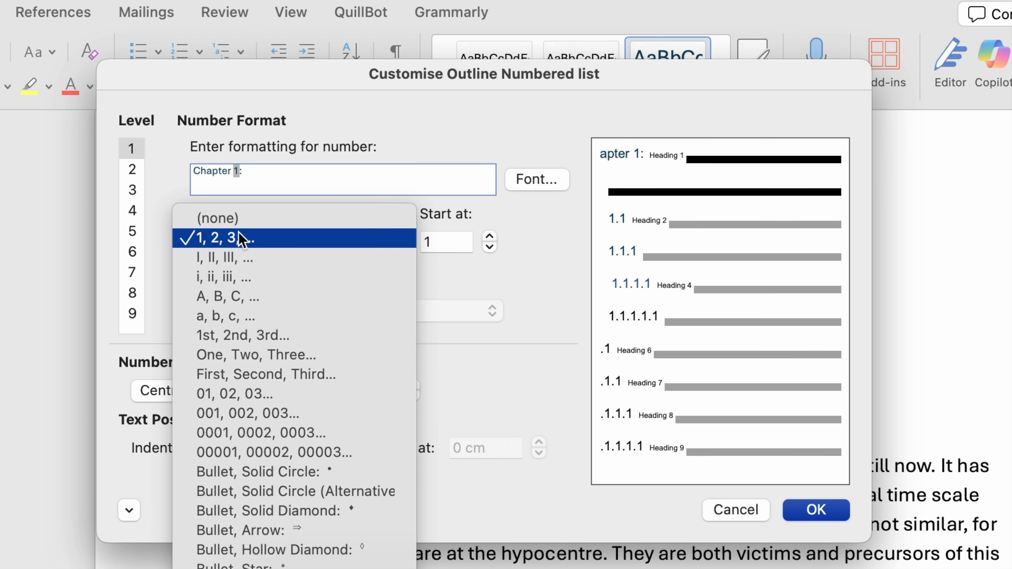
click(238, 260)
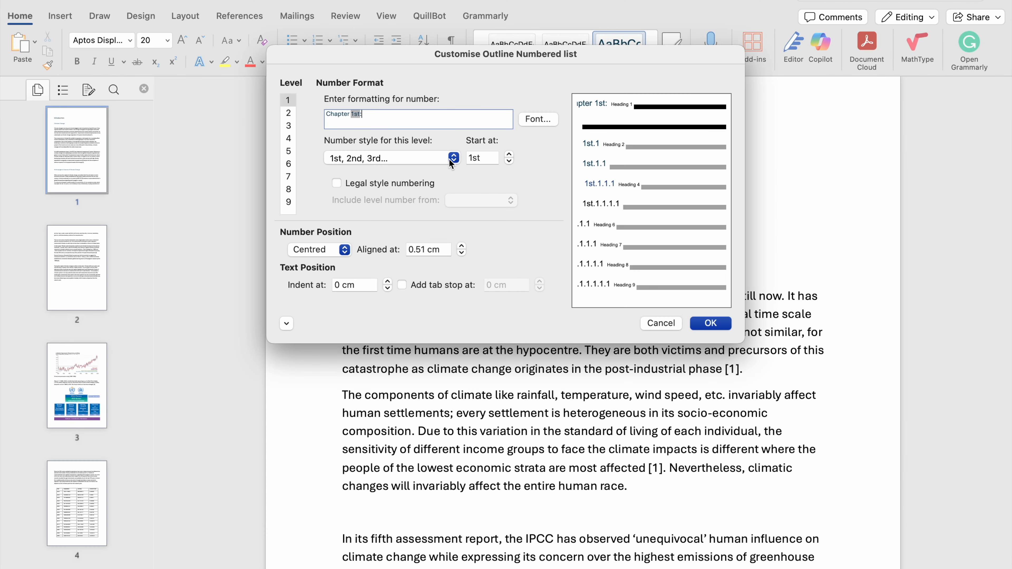
click(454, 159)
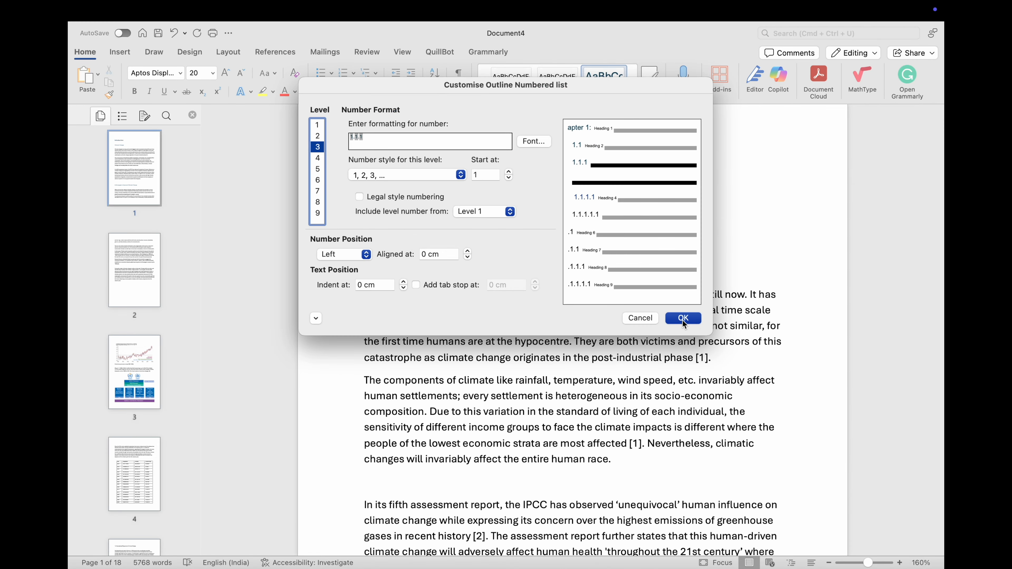
click(683, 319)
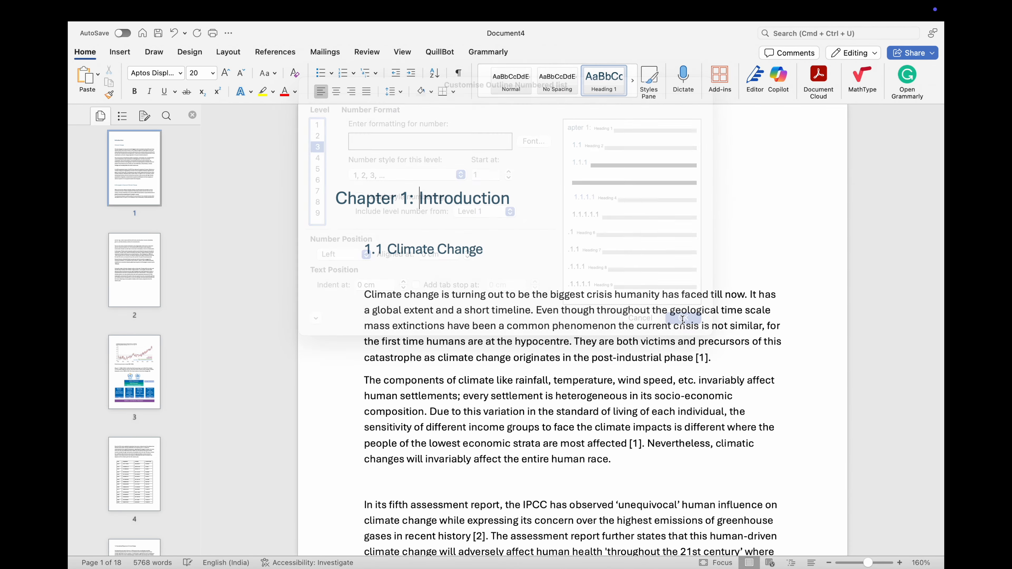
Check the automatic numbers of the "Introduction" heading and the "Climate Change" subheading beneath it
click(420, 182)
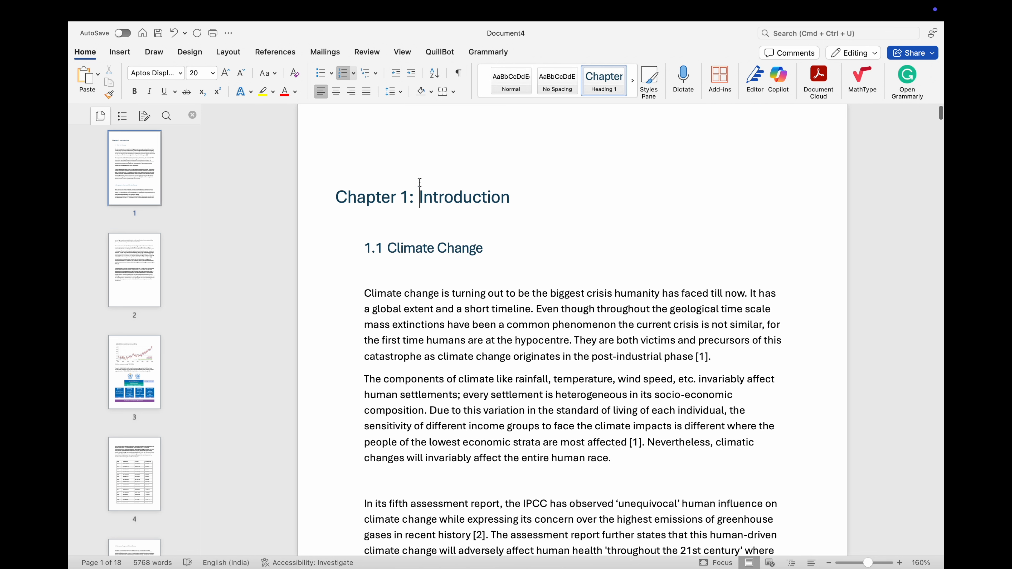
click(397, 201)
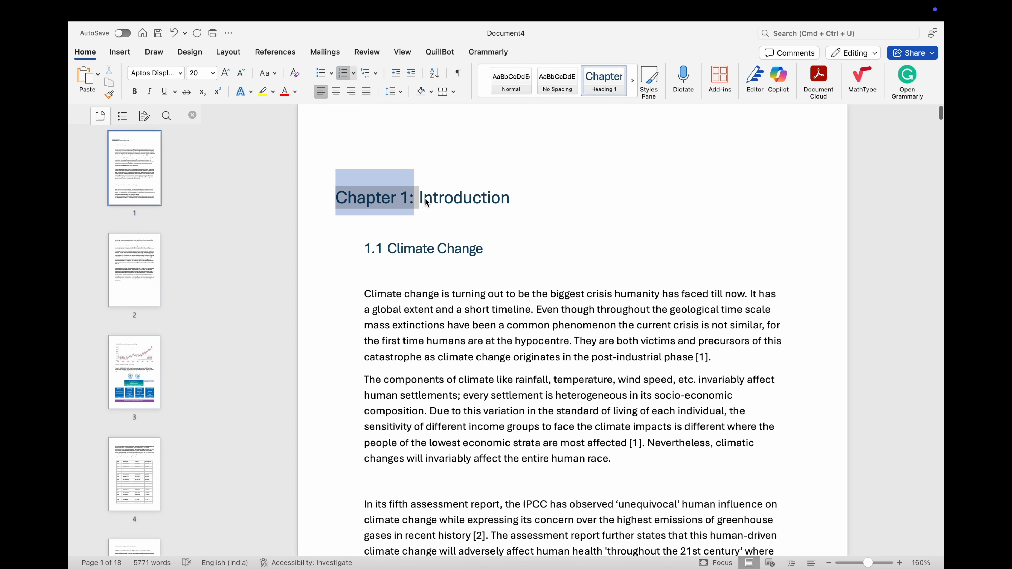
scroll(426, 200, down, 1)
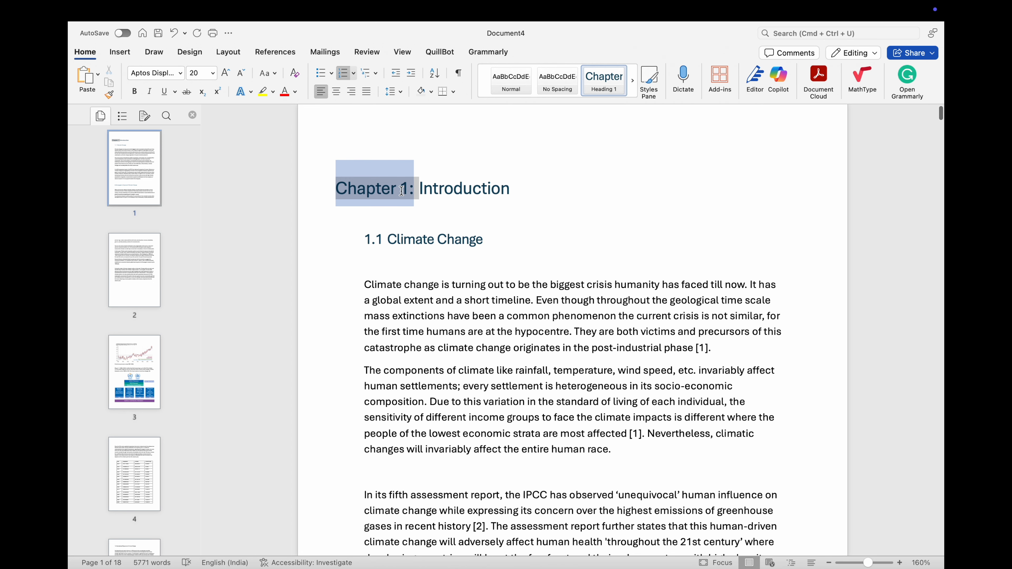
scroll(419, 195, down, 1)
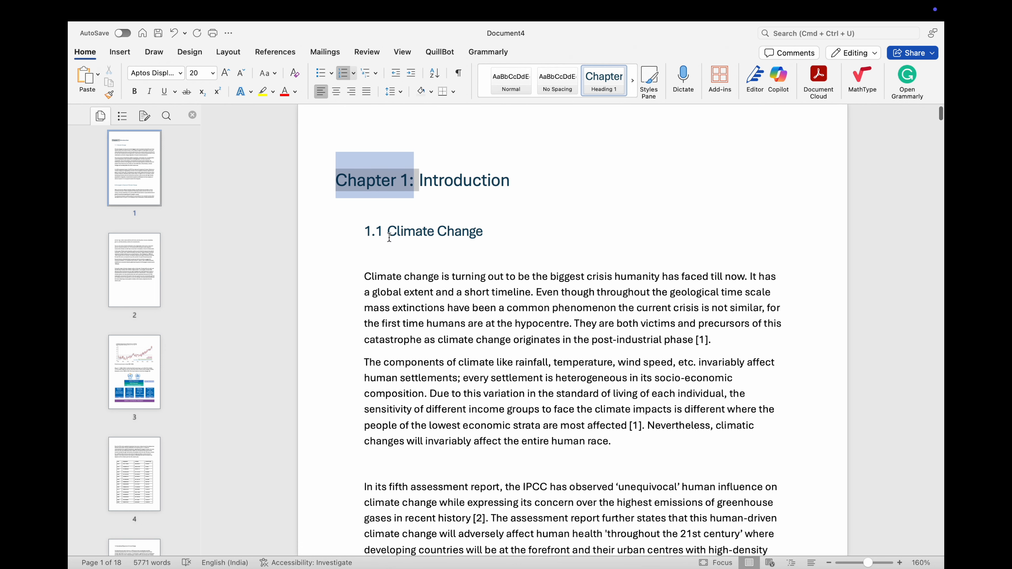
scroll(390, 297, up, 1)
Delete the manually typed number 1.3 in front of the "International Response to Climate Change" heading
scroll(390, 300, down, 5)
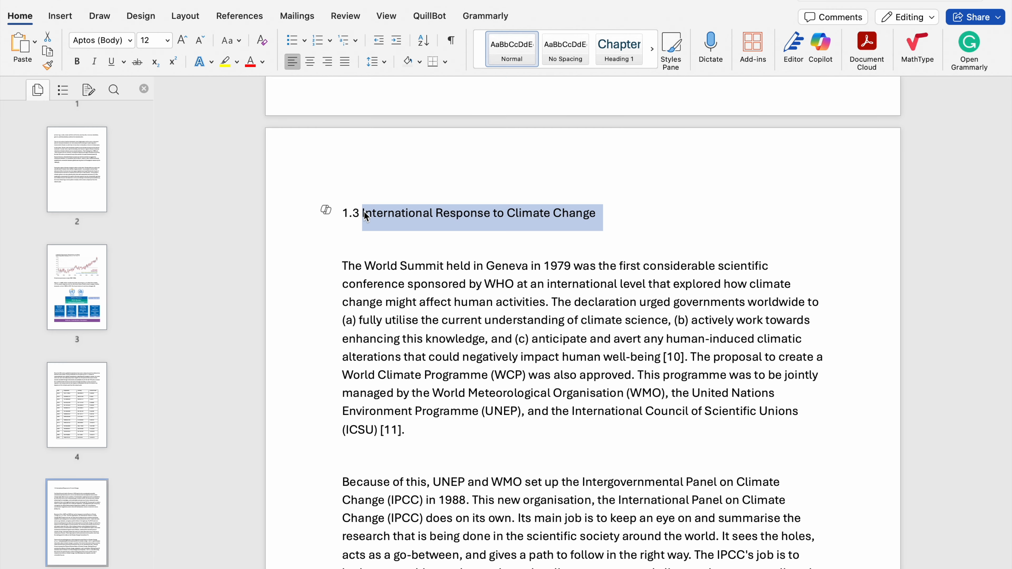
click(364, 215)
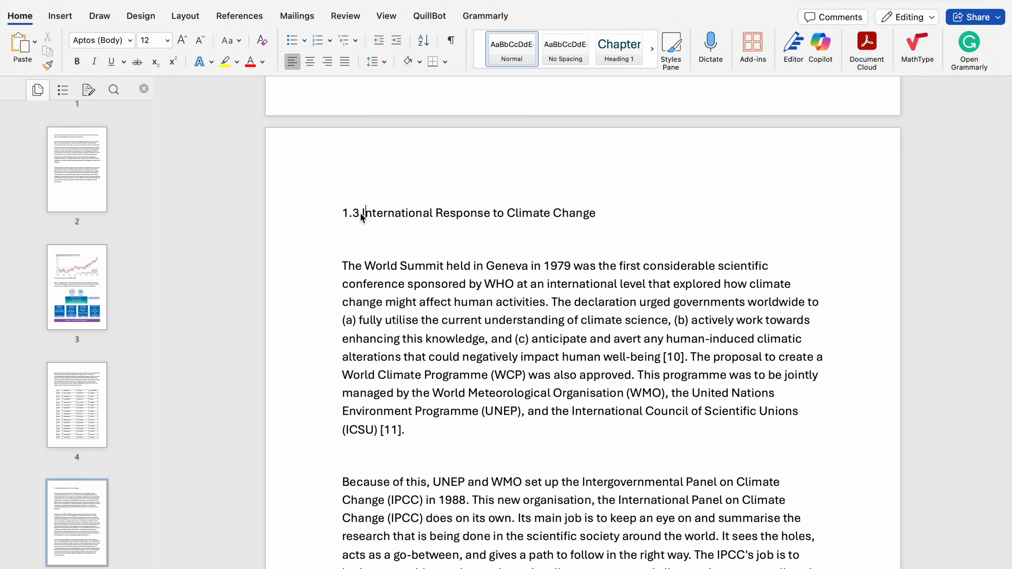
key(BackSpace)
key(BackSpace)
key(BackSpace)
key(BackSpace)
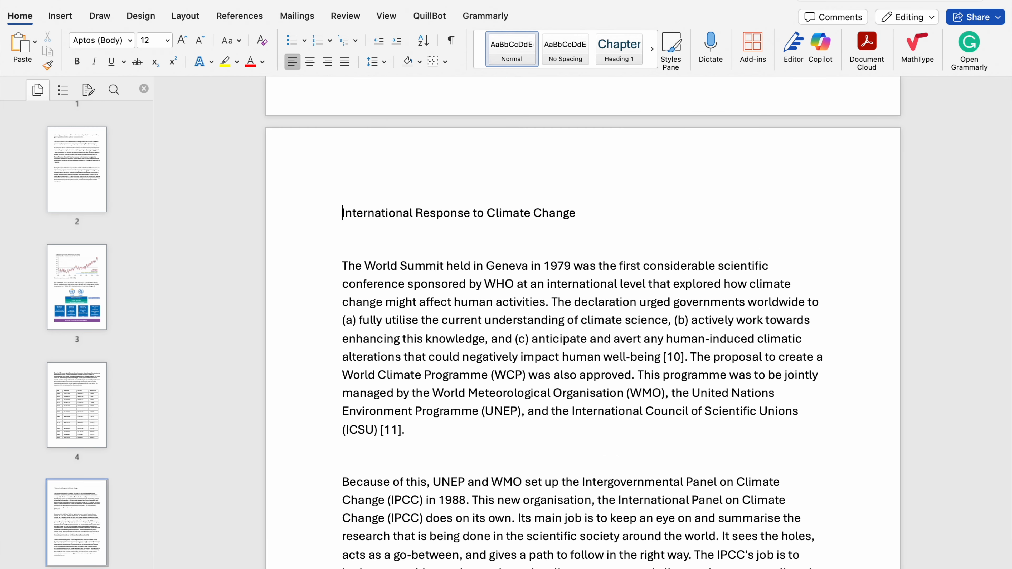
Apply the Heading 1 style to the "International Response to Climate Change" line
scroll(434, 191, down, 1)
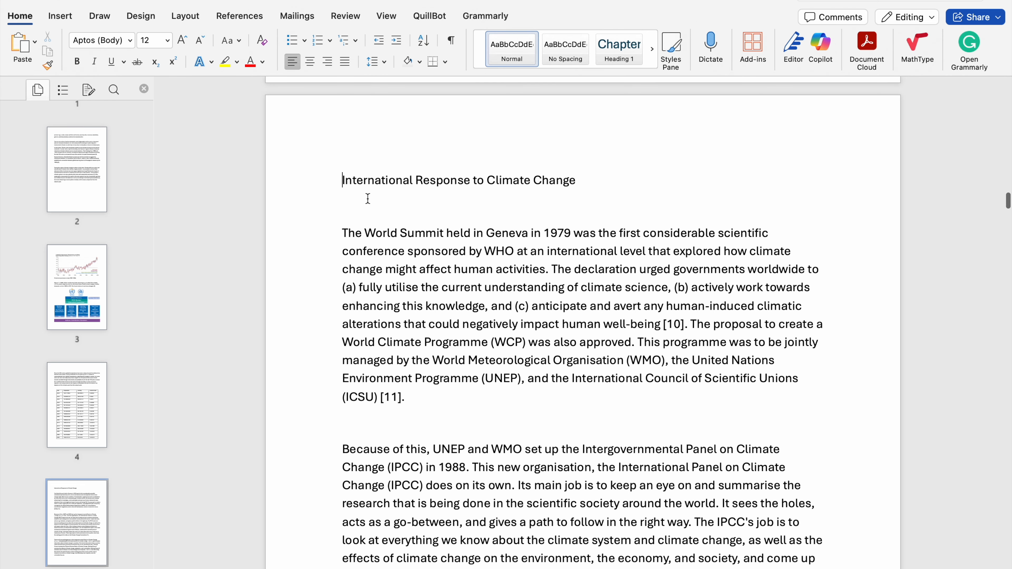
drag(344, 185, 588, 181)
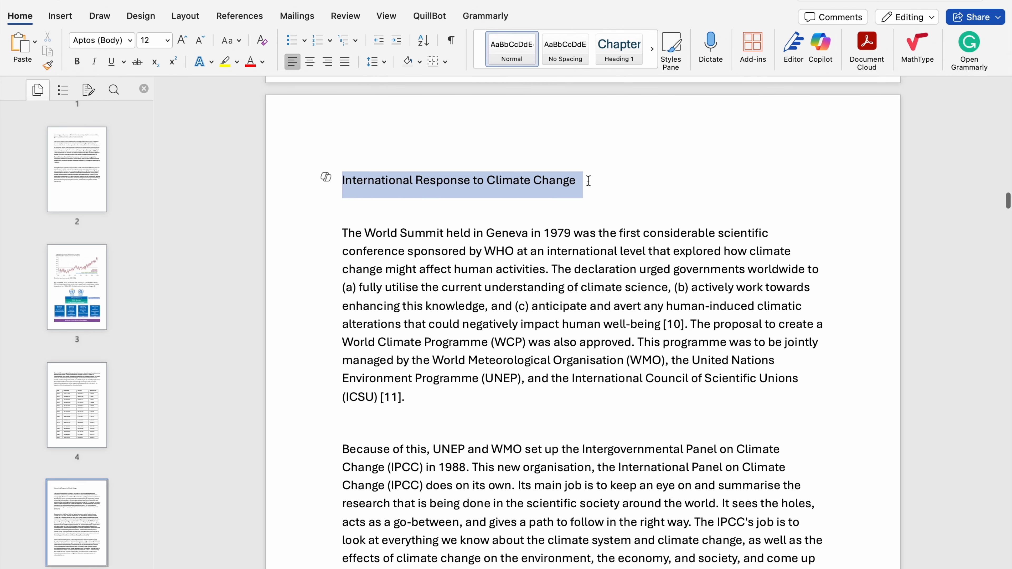
click(619, 60)
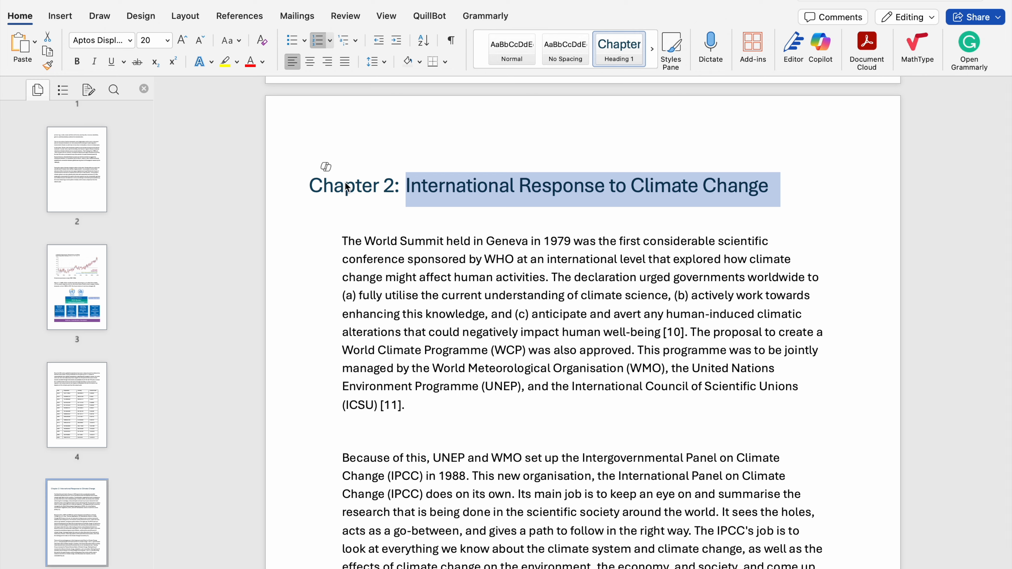
Apply the Heading 2 style to the "Organisational hierarchy of IPCC" line on the page after the second chapter's heading
scroll(410, 353, down, 20)
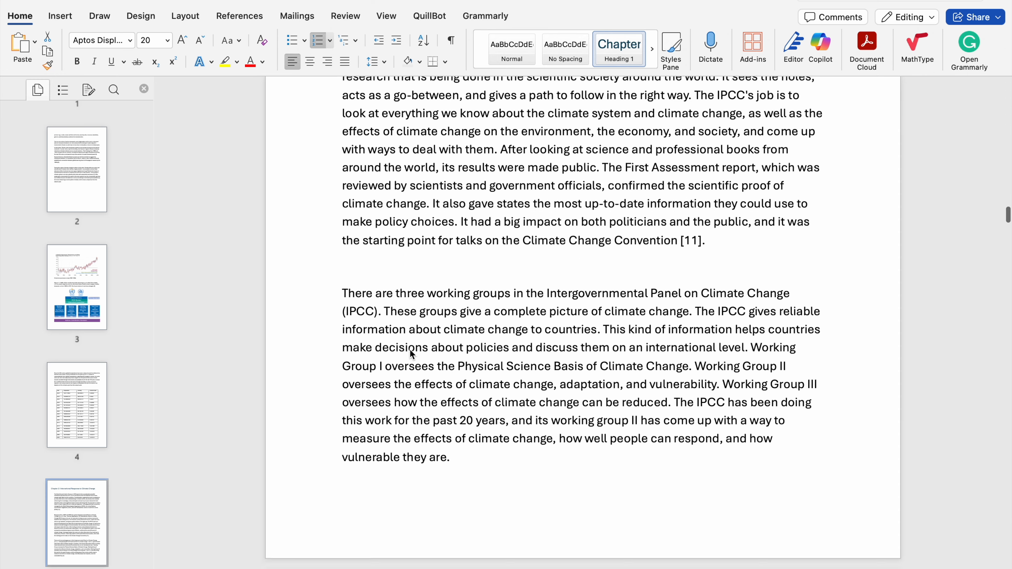
drag(403, 215, 285, 208)
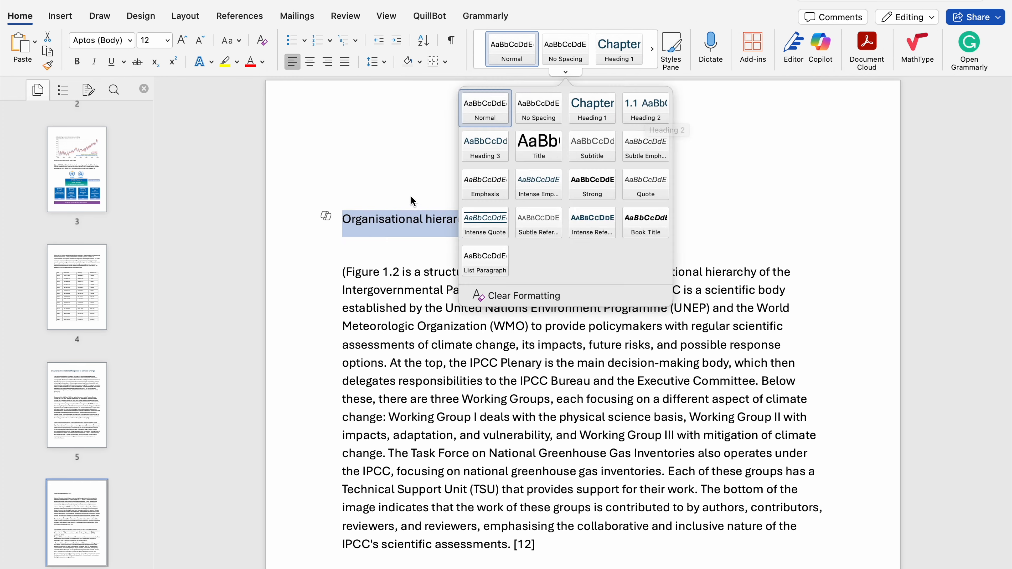
click(414, 197)
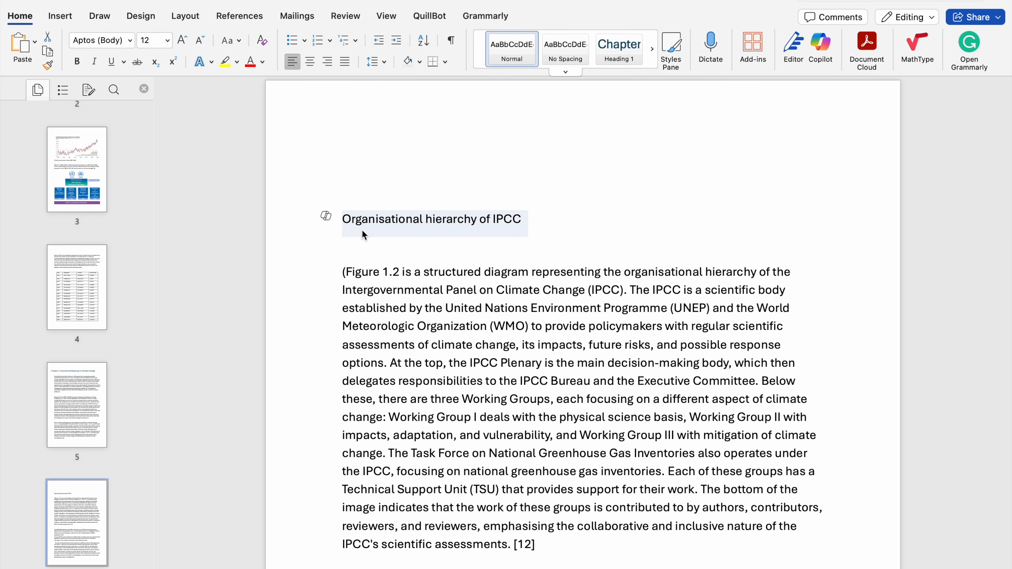
drag(344, 220, 555, 216)
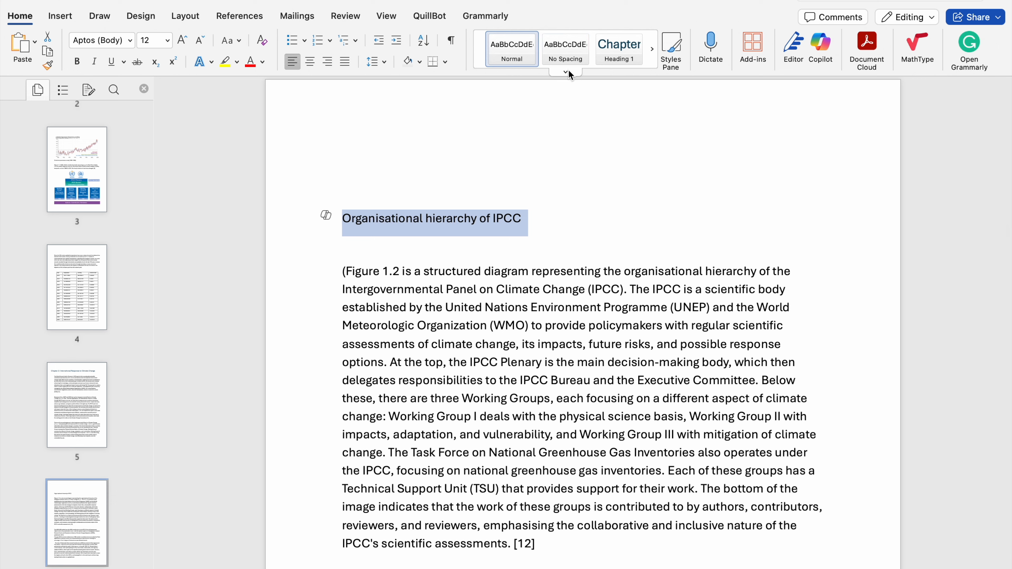
click(571, 73)
click(647, 117)
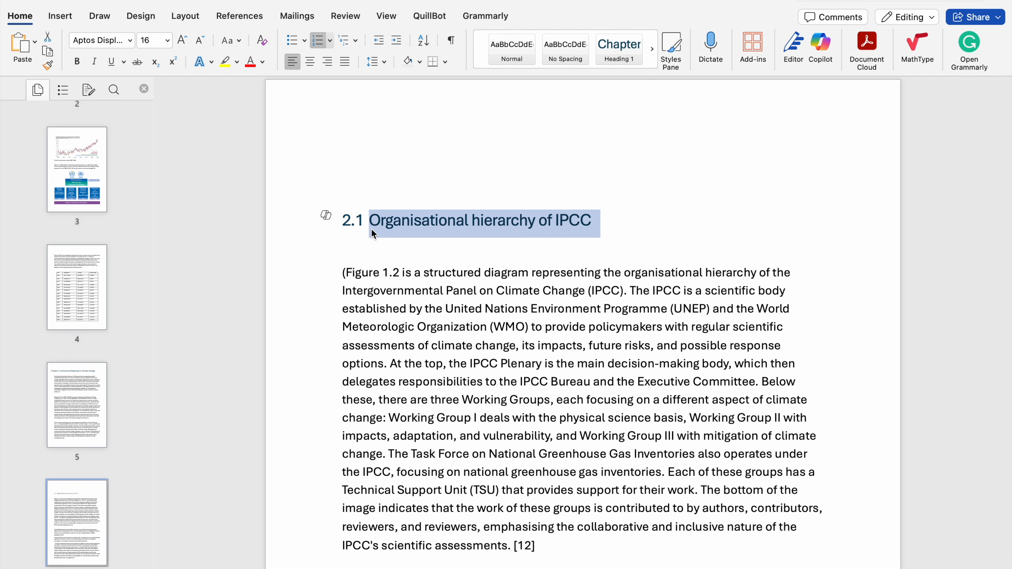
Apply the numbered Heading 3 style to "Anthropogenic Causes of Climate Change" in the first chapter
scroll(401, 302, up, 20)
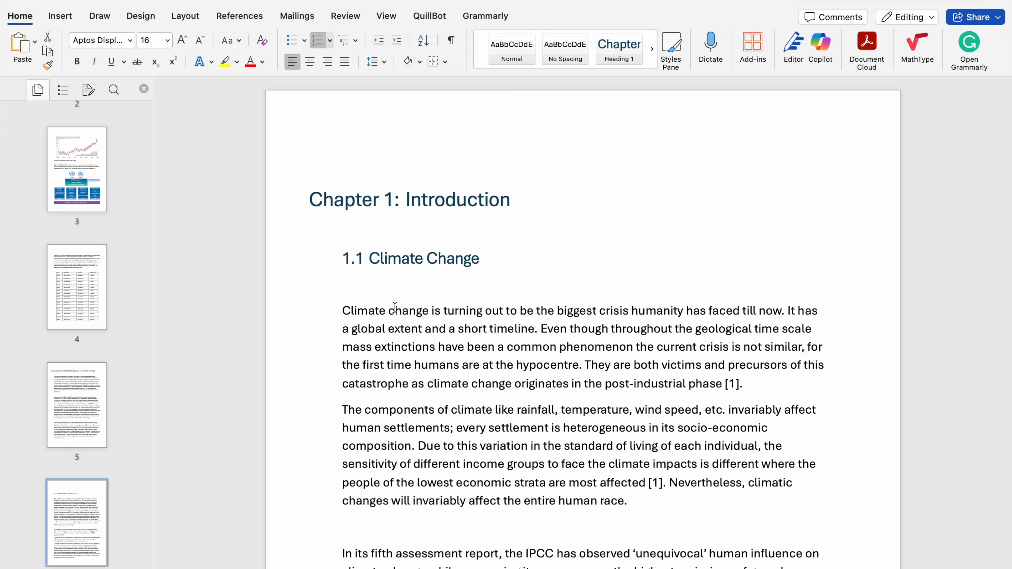
scroll(397, 312, down, 15)
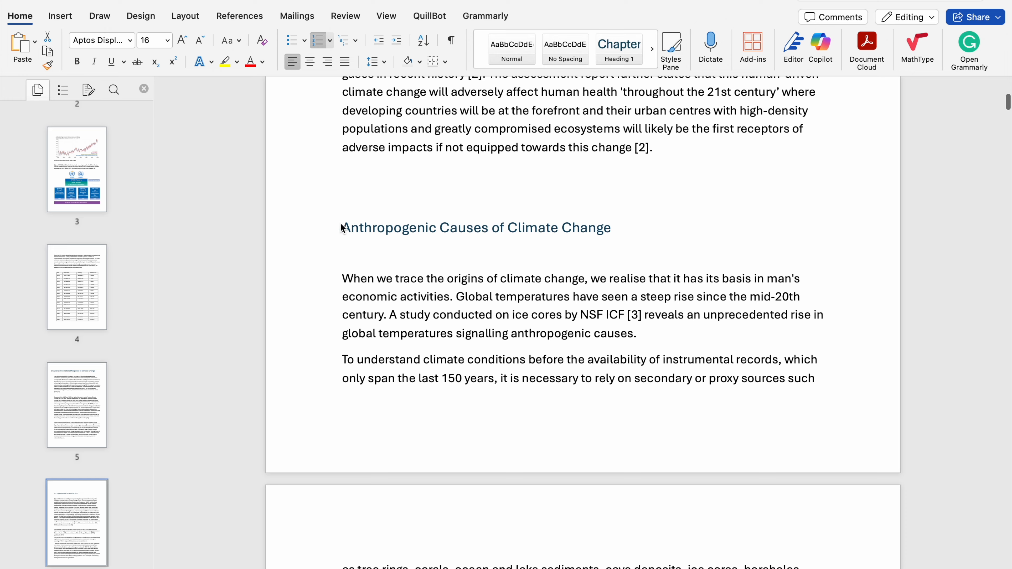
scroll(349, 232, up, 15)
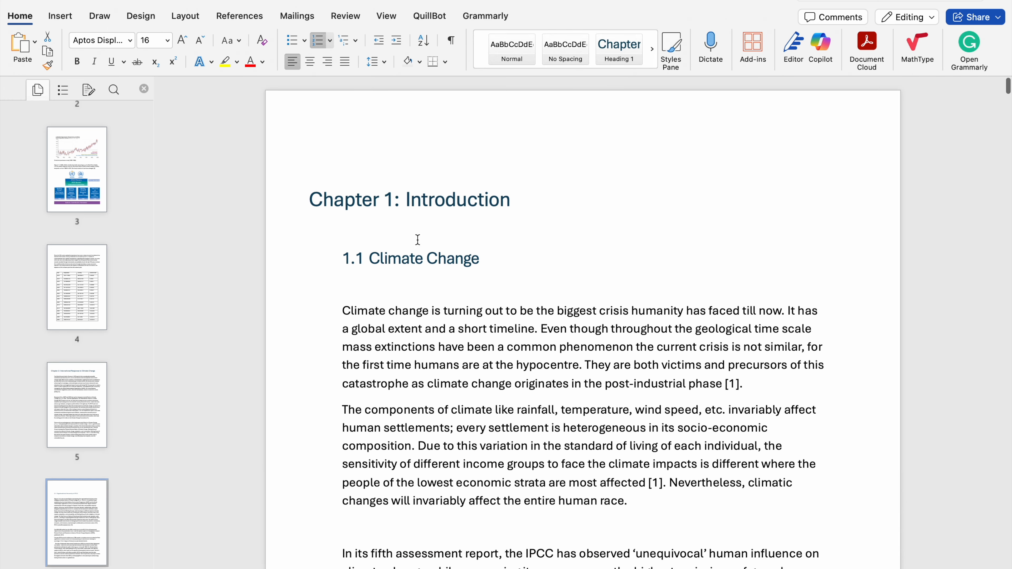
scroll(378, 273, down, 15)
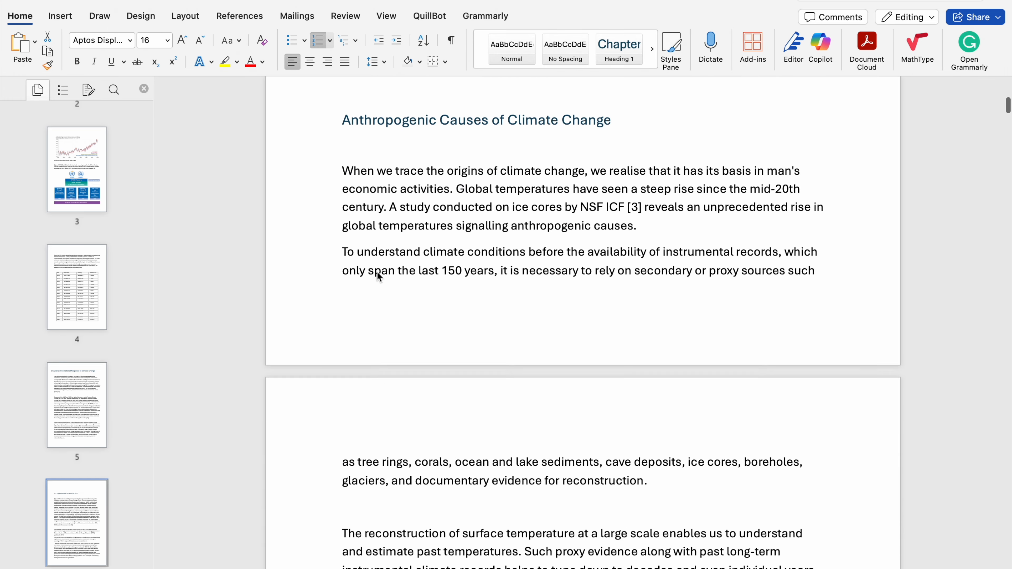
drag(342, 128, 662, 124)
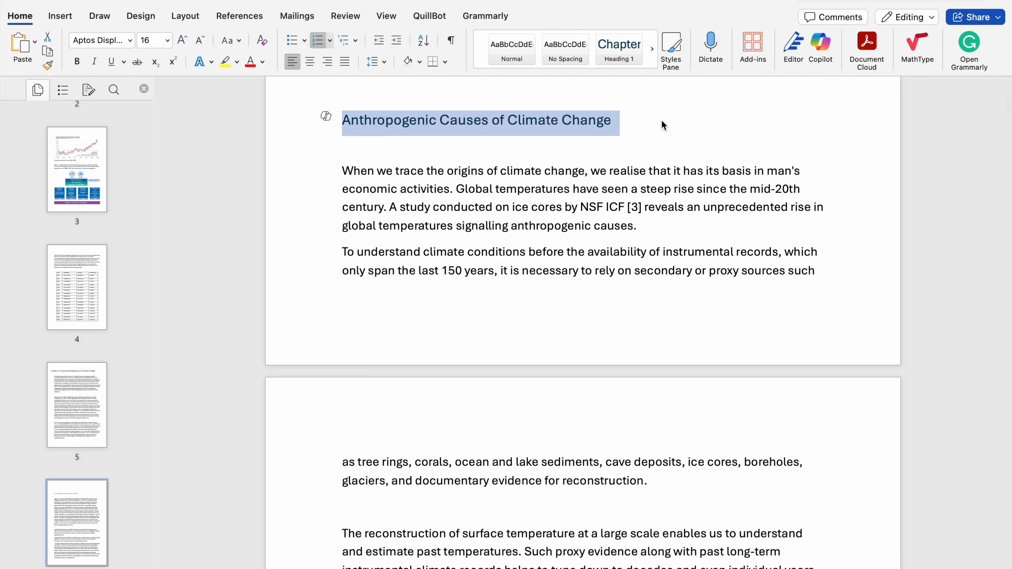
click(565, 71)
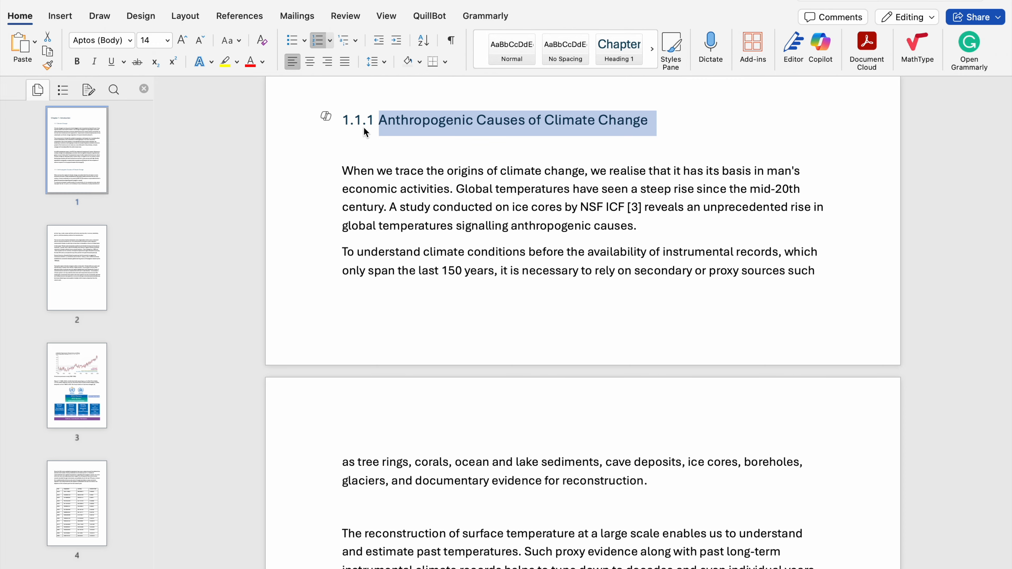
Delete the manually typed caption "Global temperature anomaly (1951-1980)" below the temperature chart
scroll(393, 205, down, 5)
scroll(392, 204, up, 2)
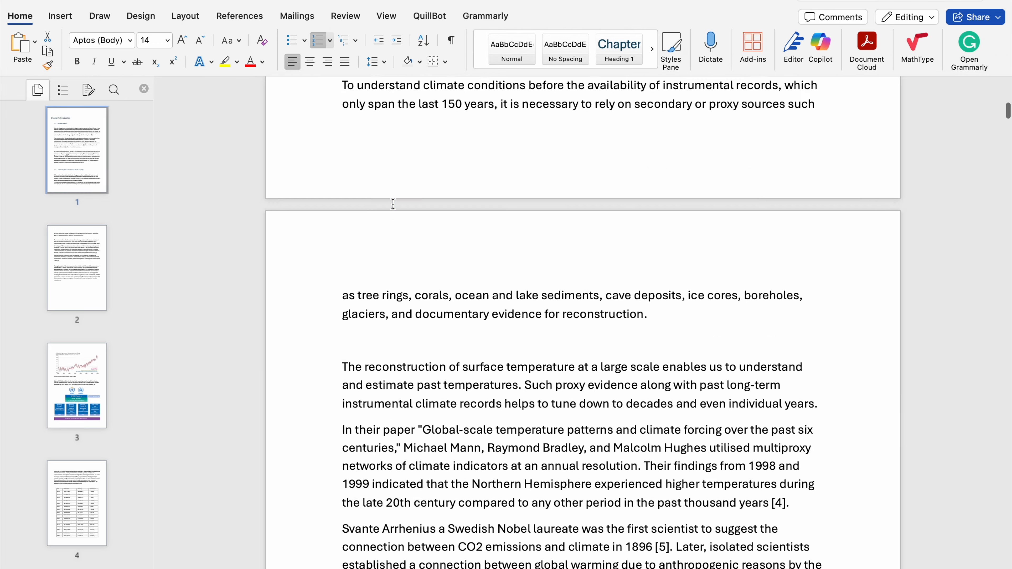
scroll(393, 201, down, 14)
scroll(419, 93, down, 1)
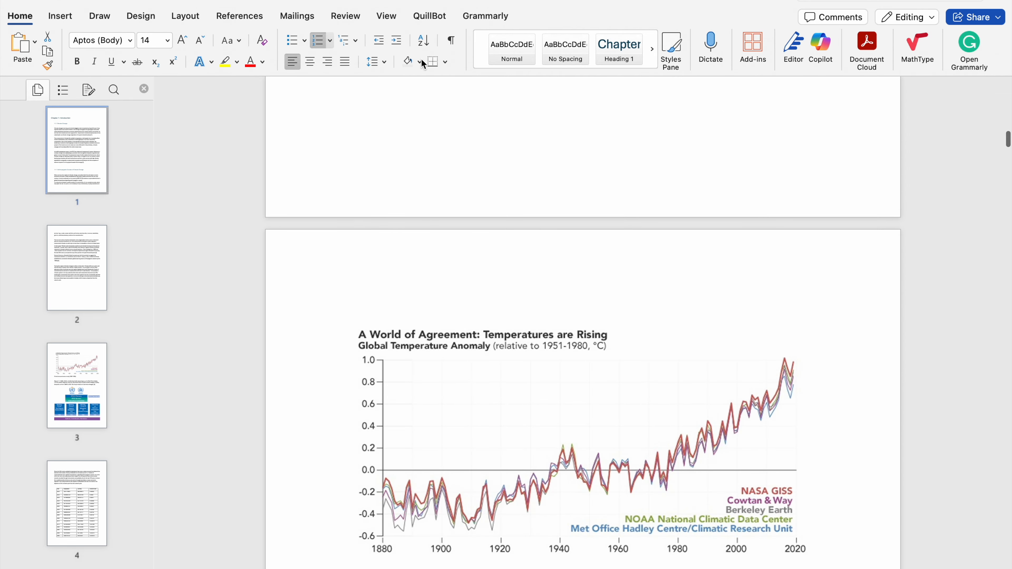
scroll(426, 258, down, 10)
scroll(424, 261, up, 5)
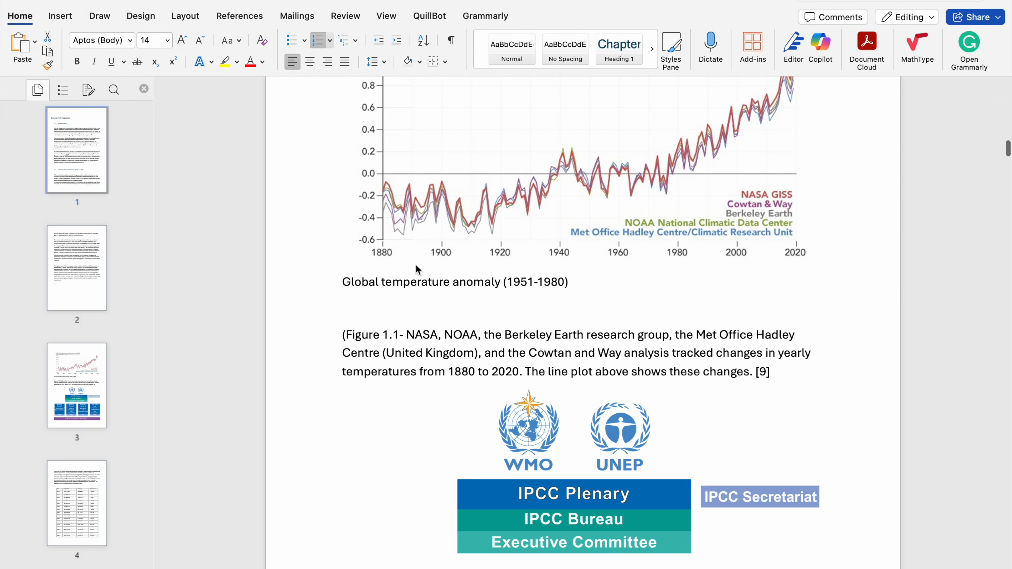
scroll(422, 263, up, 5)
click(442, 315)
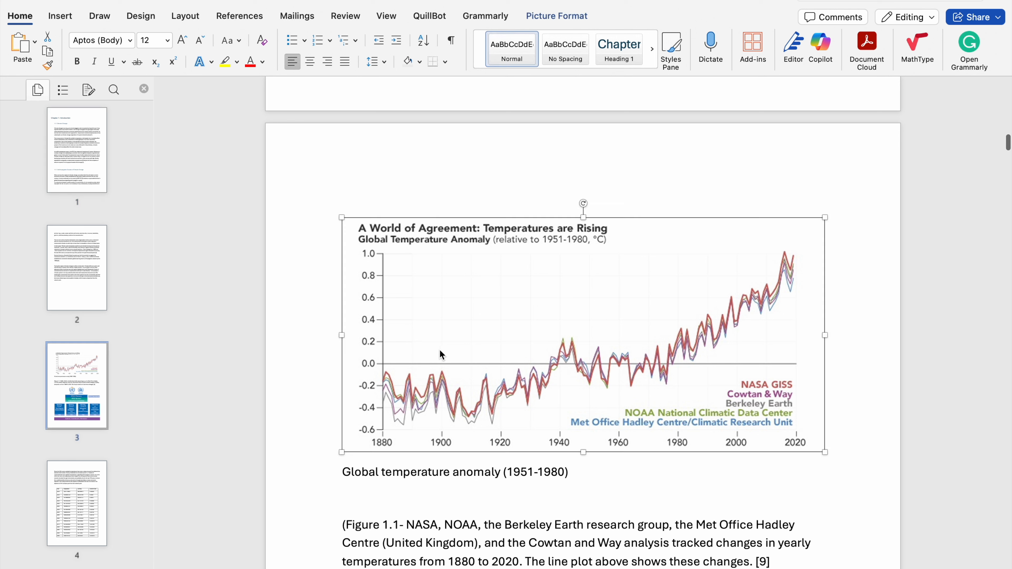
drag(343, 475, 567, 469)
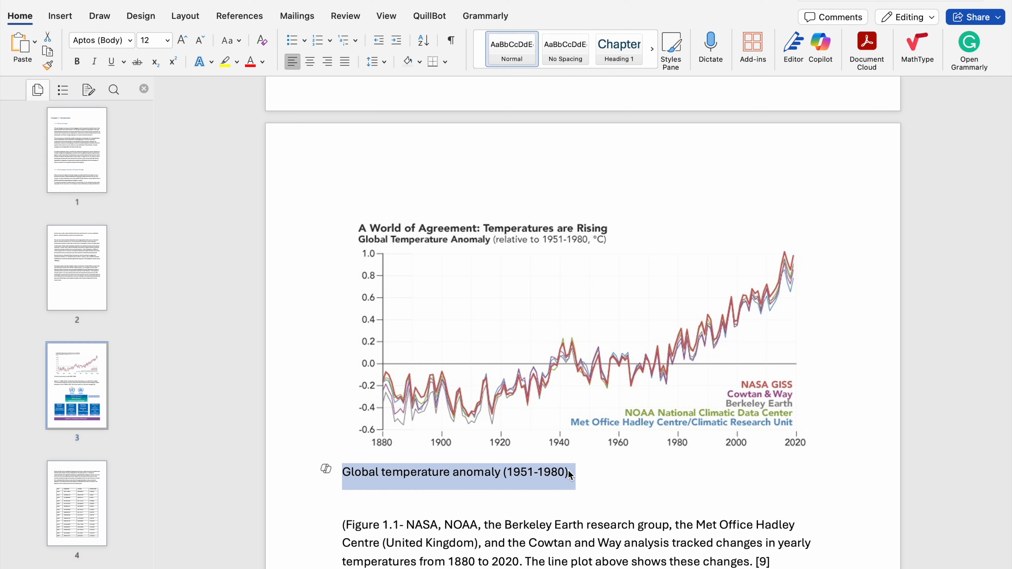
key(BackSpace)
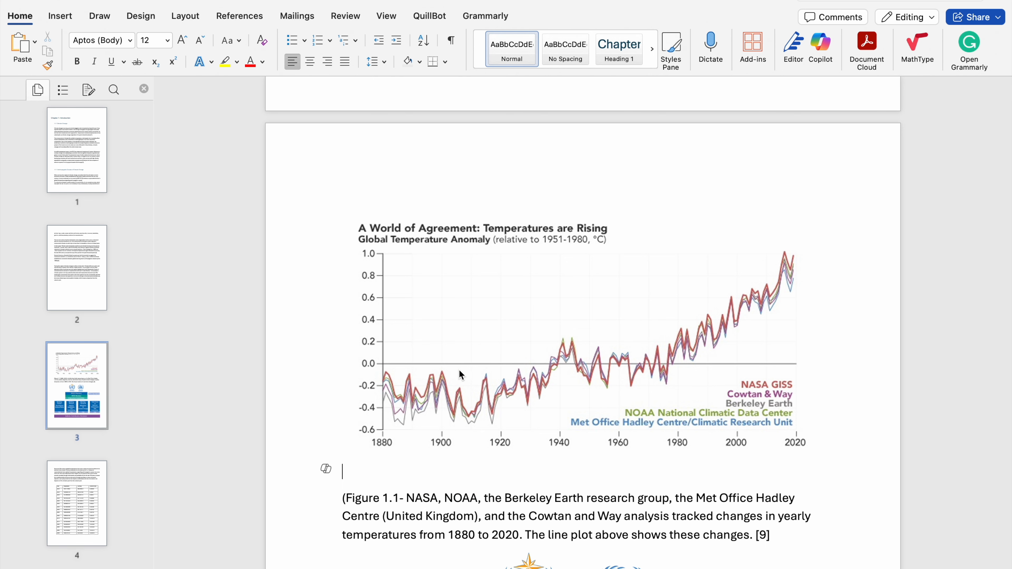
Start a caption for the temperature chart and include the chapter number in the caption numbering
right_click(459, 369)
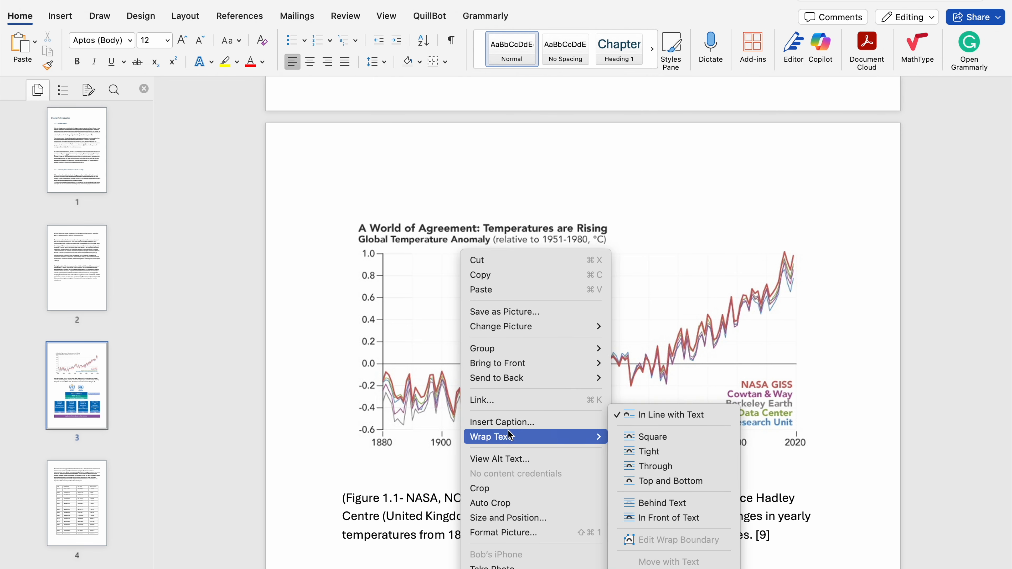
click(516, 422)
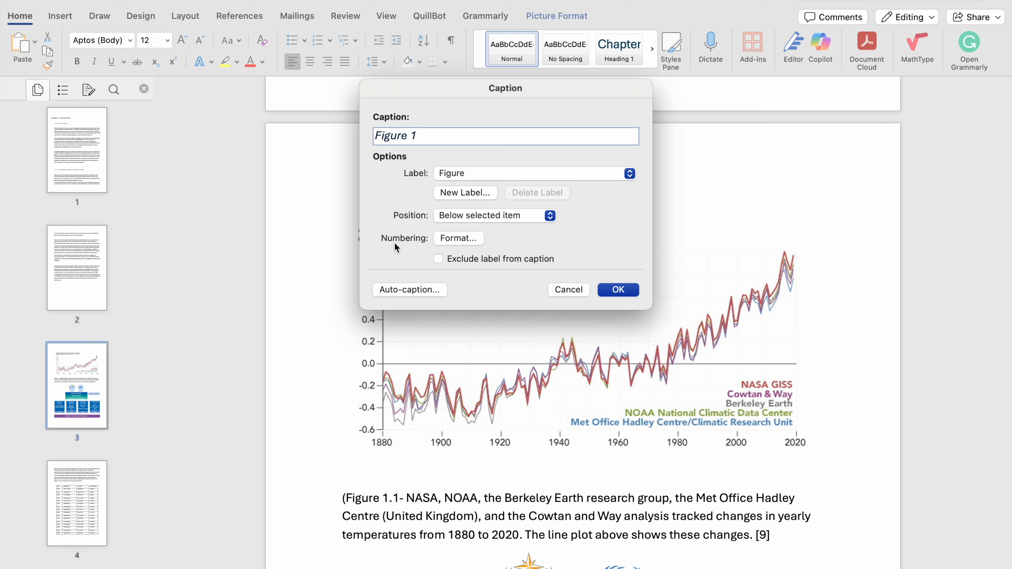
click(447, 239)
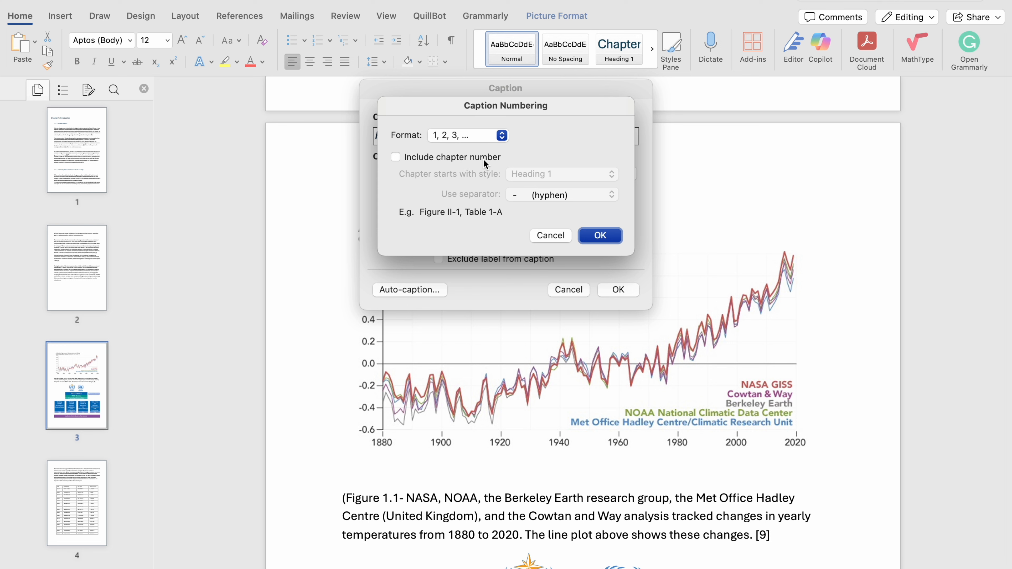
click(395, 157)
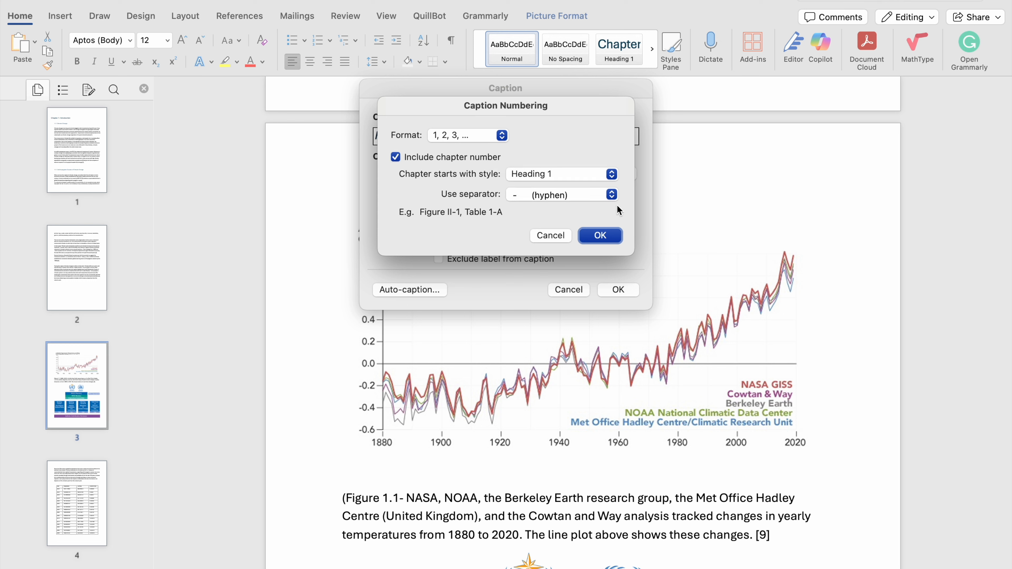